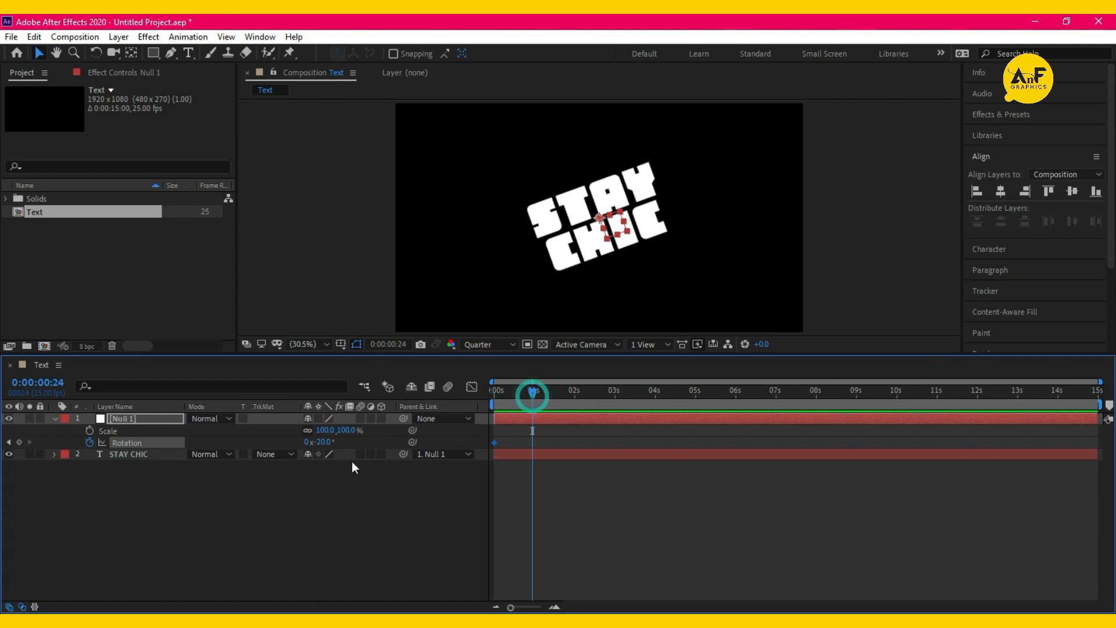
- Key the null's rotation at 20° at 0:00:00:24 and copy its starting rotation keyframe to 0:00:02:01
{"action": "left_click", "coordinate": [324, 442]}
{"action": "type", "text": "20"}
{"action": "key", "text": "Return"}
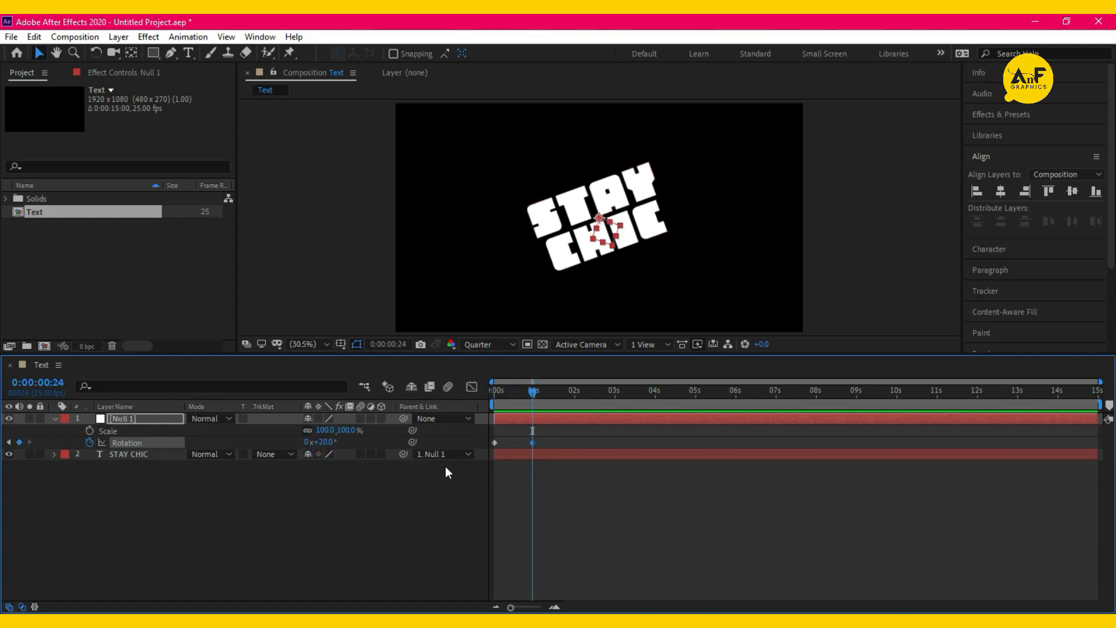
{"action": "left_click_drag", "start_coordinate": [502, 433], "coordinate": [488, 452]}
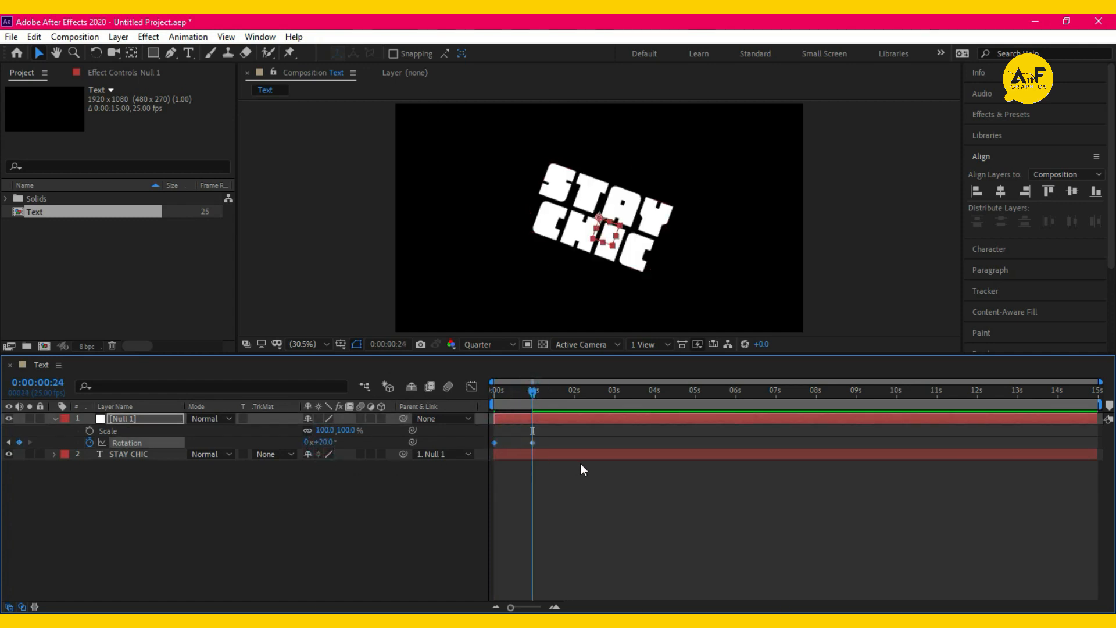
{"action": "left_click", "coordinate": [577, 401]}
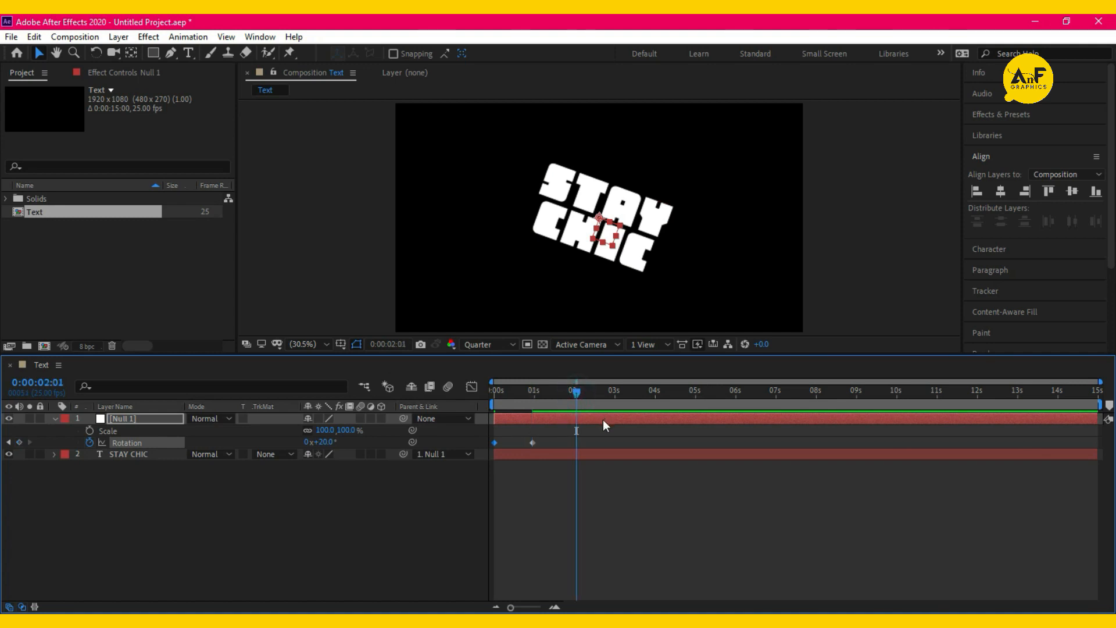
{"action": "key", "text": "ctrl+v"}
- Add a scale keyframe of 70% to the null at the start of the composition
{"action": "key", "text": "Home"}
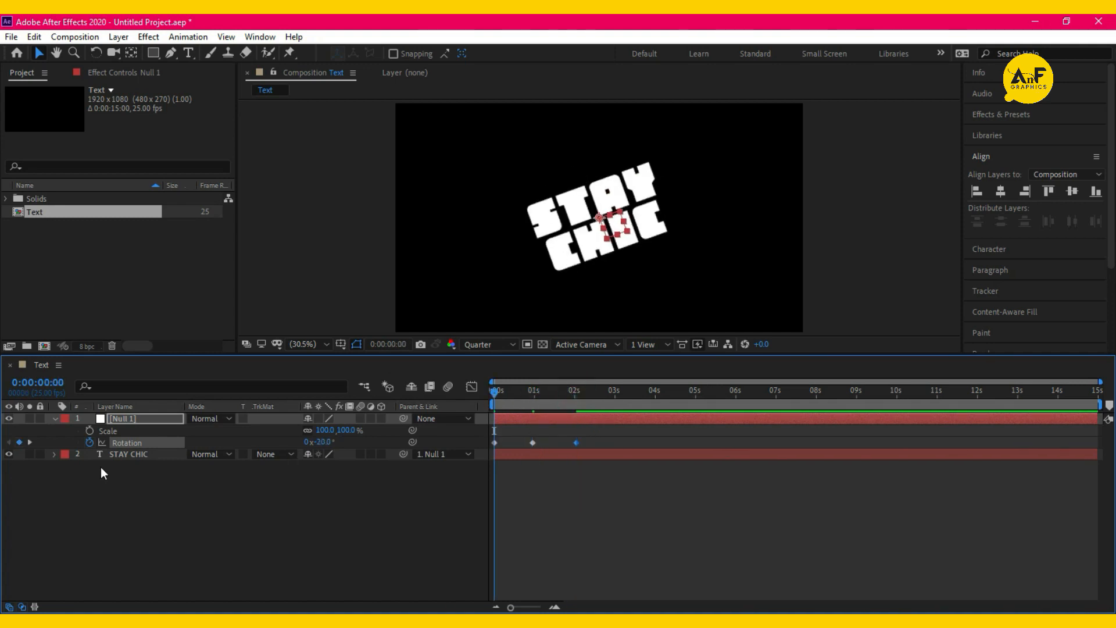
{"action": "left_click", "coordinate": [90, 431]}
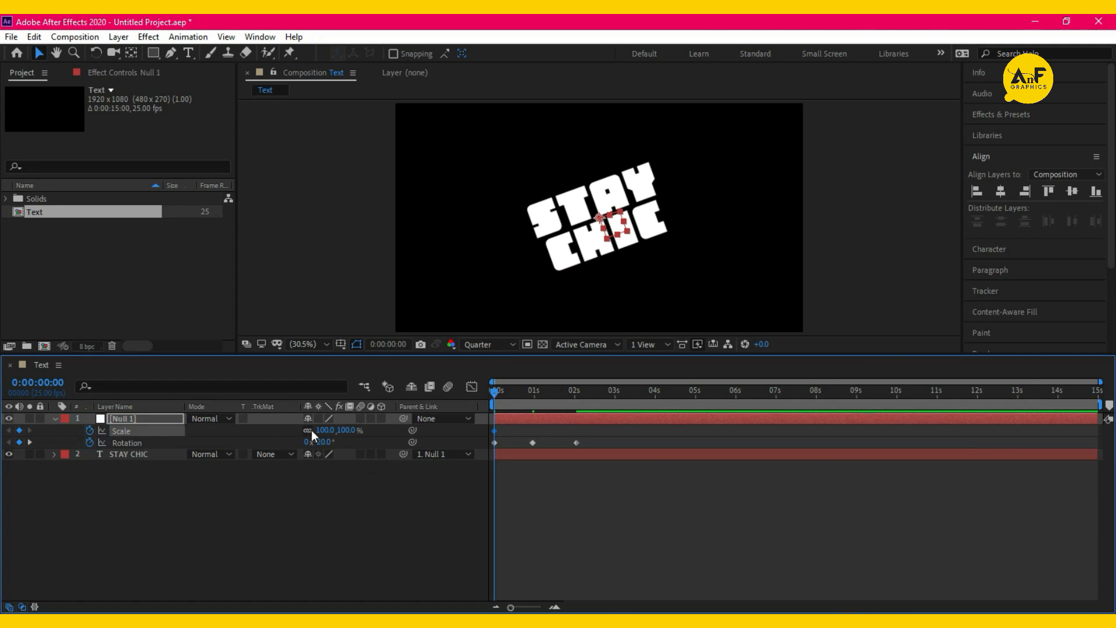
{"action": "left_click", "coordinate": [329, 430]}
{"action": "type", "text": "70"}
{"action": "key", "text": "Return"}
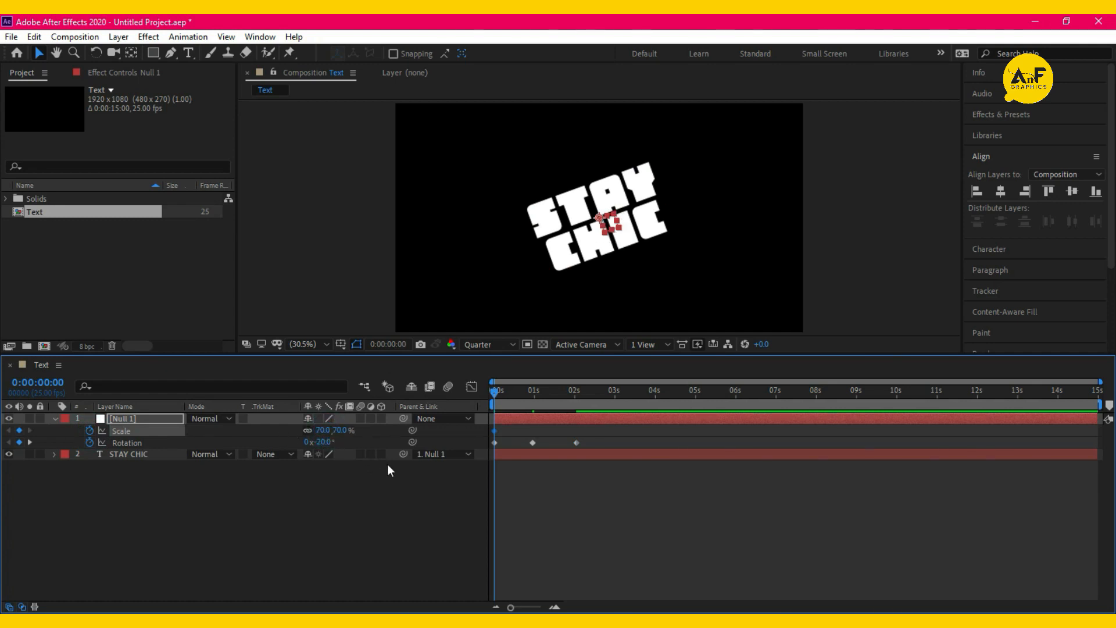
- Key the null's scale at 100% at 0:00:00:24 and copy its starting scale keyframe to 0:00:02:01
{"action": "left_click", "coordinate": [536, 392]}
{"action": "left_click", "coordinate": [341, 430]}
{"action": "type", "text": "100"}
{"action": "key", "text": "Return"}
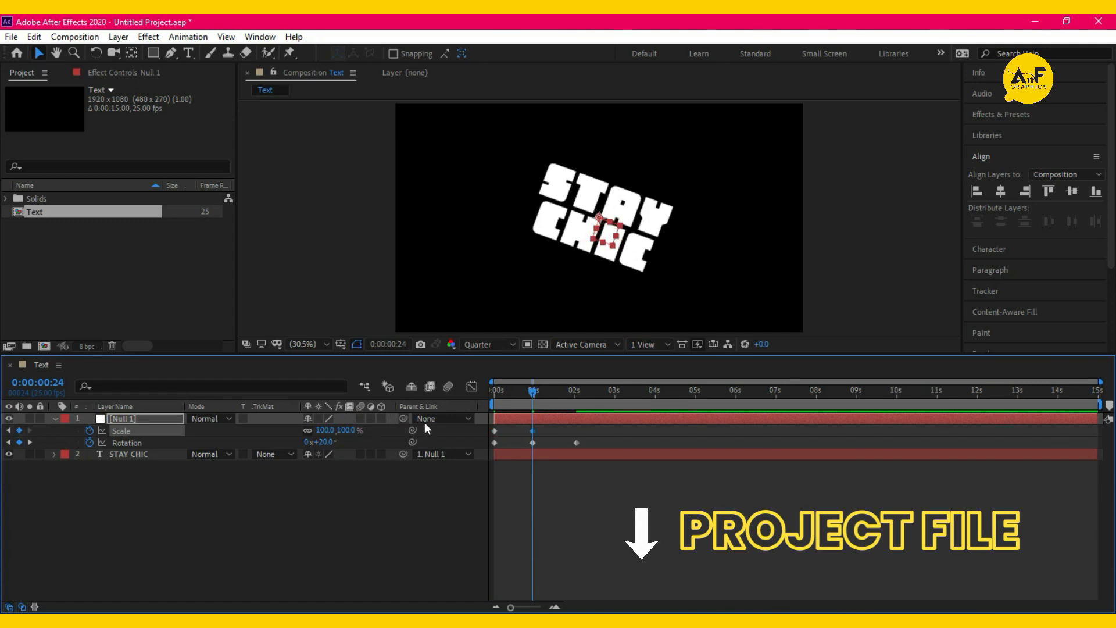
{"action": "left_click", "coordinate": [495, 431]}
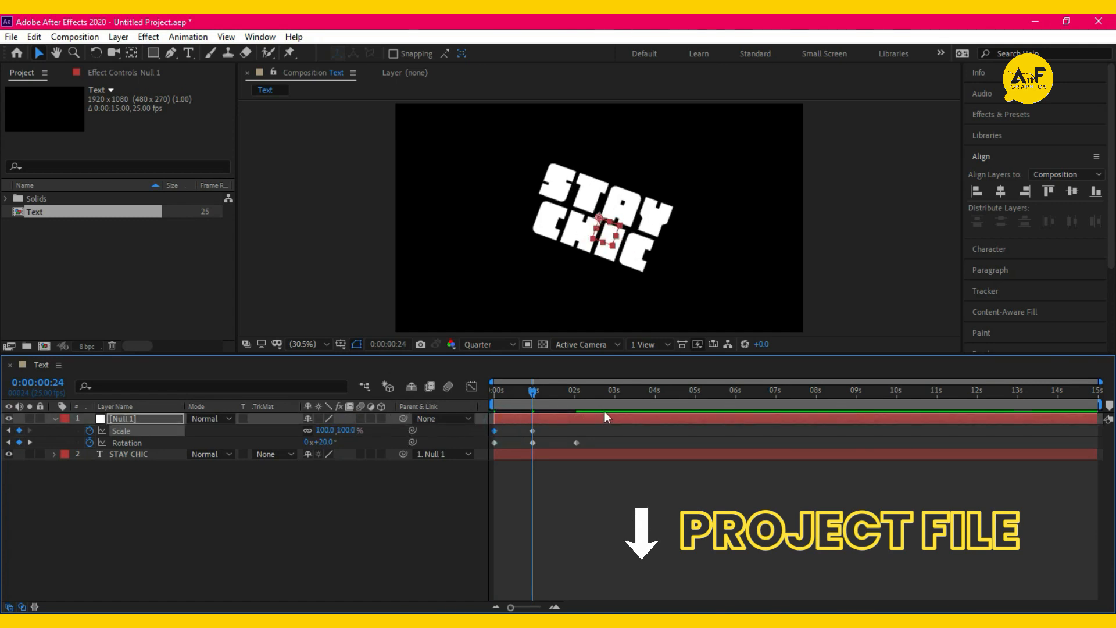
{"action": "left_click", "coordinate": [573, 392]}
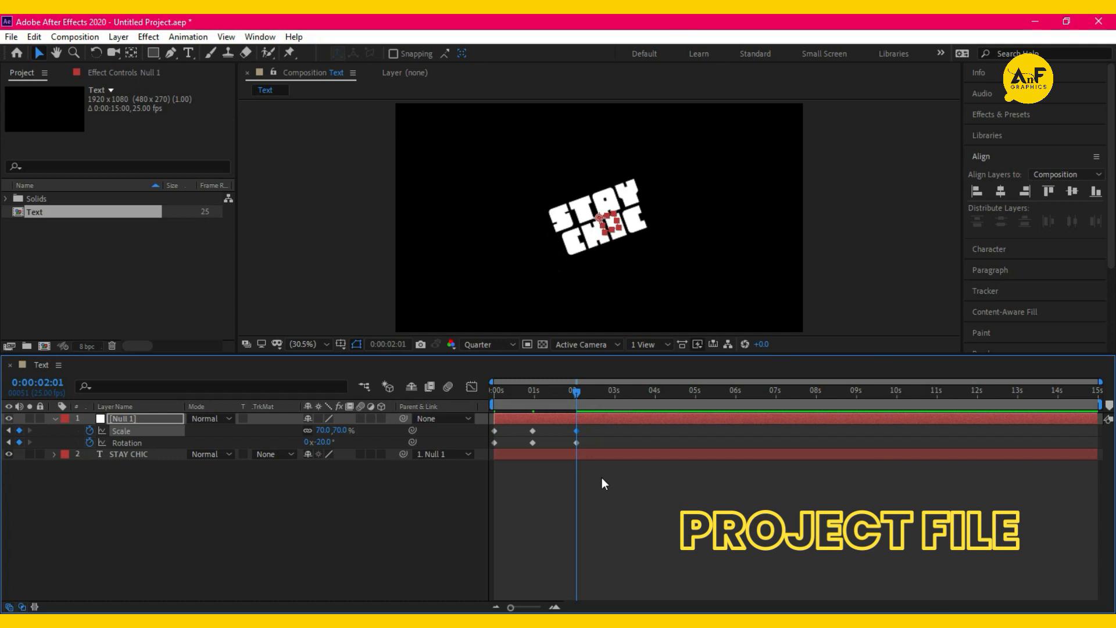
- Apply Easy Ease to all scale and rotation keyframes of the null
{"action": "left_click_drag", "start_coordinate": [585, 434], "coordinate": [486, 456]}
{"action": "right_click", "coordinate": [532, 431]}
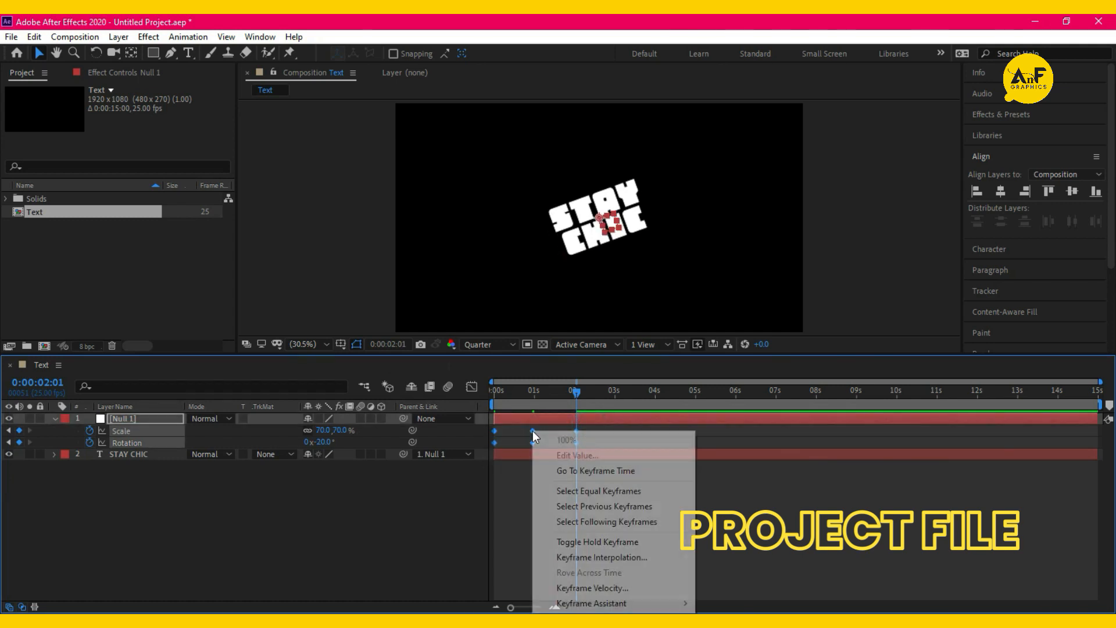
{"action": "mouse_move", "coordinate": [599, 603]}
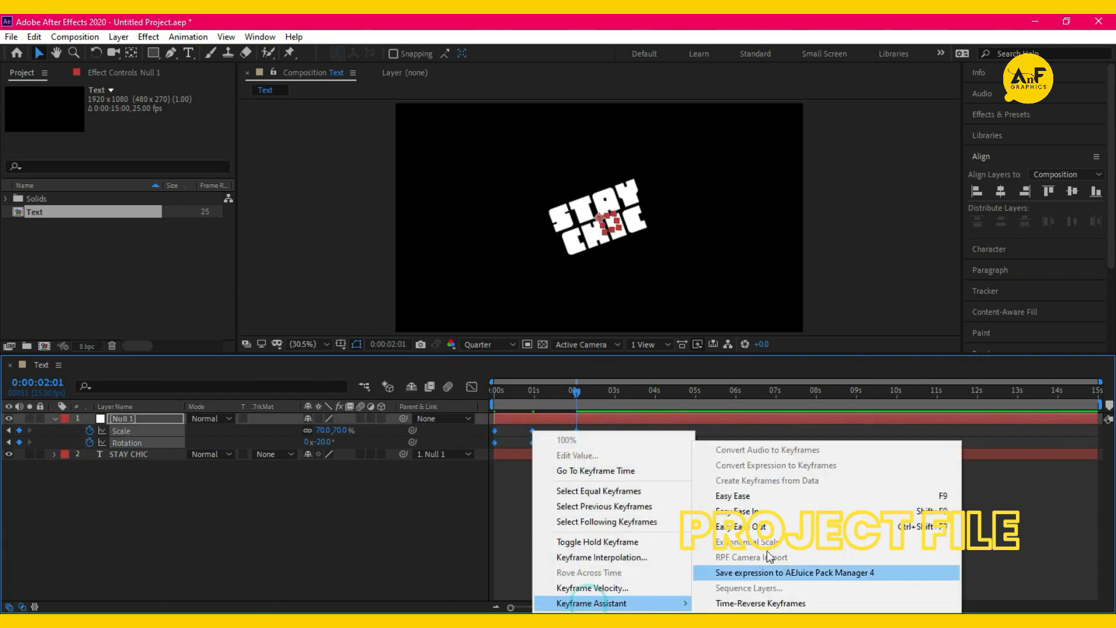
{"action": "left_click", "coordinate": [757, 497]}
- Reshape the null's scale and rotation speed curves in the Graph Editor into sharper late peaks, and preview the motion from the start
{"action": "left_click", "coordinate": [471, 387]}
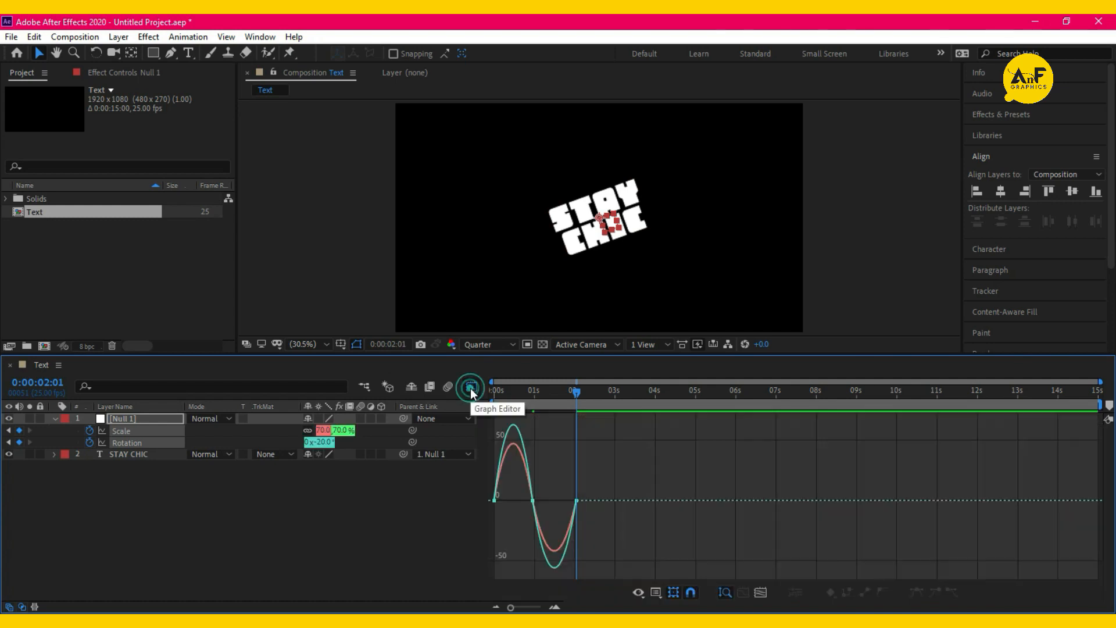
{"action": "left_click_drag", "start_coordinate": [605, 487], "coordinate": [509, 507]}
{"action": "left_click", "coordinate": [493, 390]}
{"action": "key", "text": "space"}
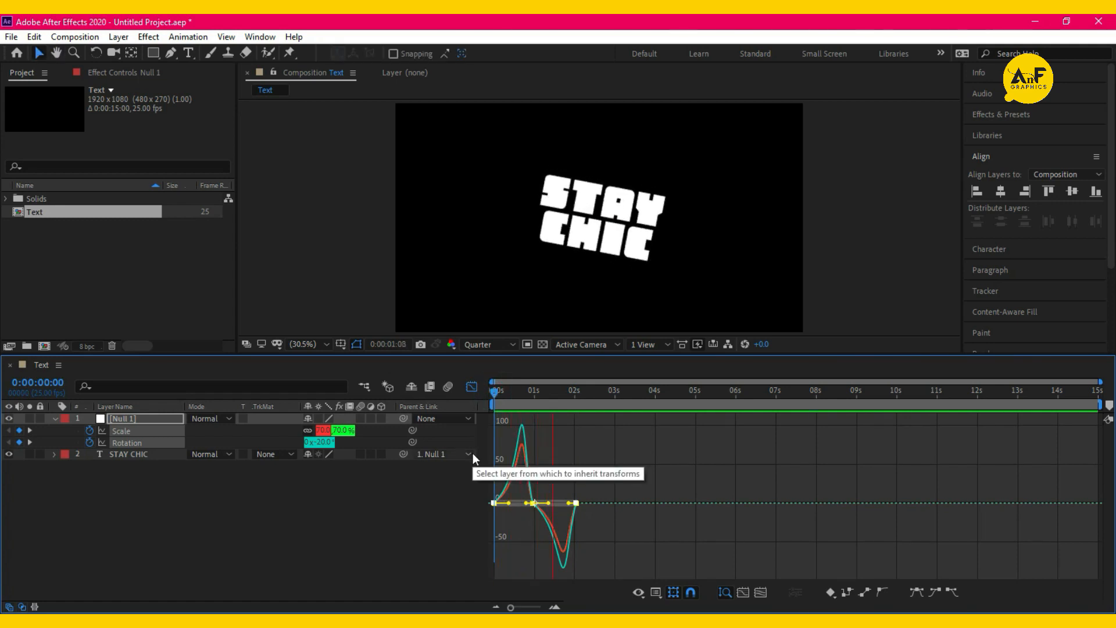
{"action": "left_click", "coordinate": [474, 387]}
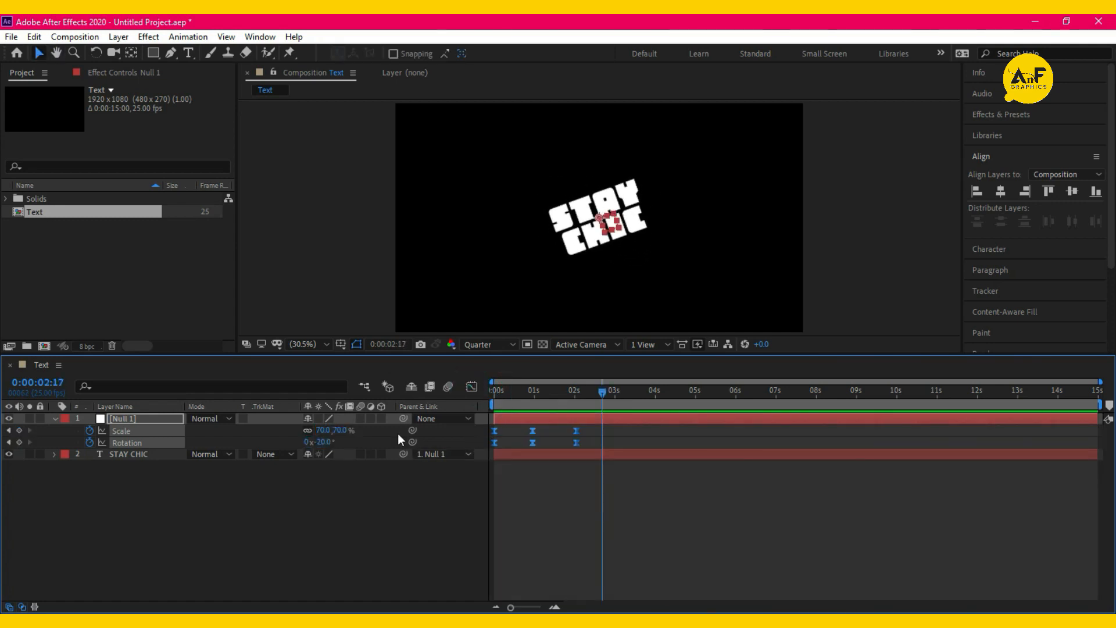
- Add a loopOut() expression to the null's scale
{"action": "left_click", "coordinate": [118, 485]}
{"action": "left_click", "coordinate": [132, 432]}
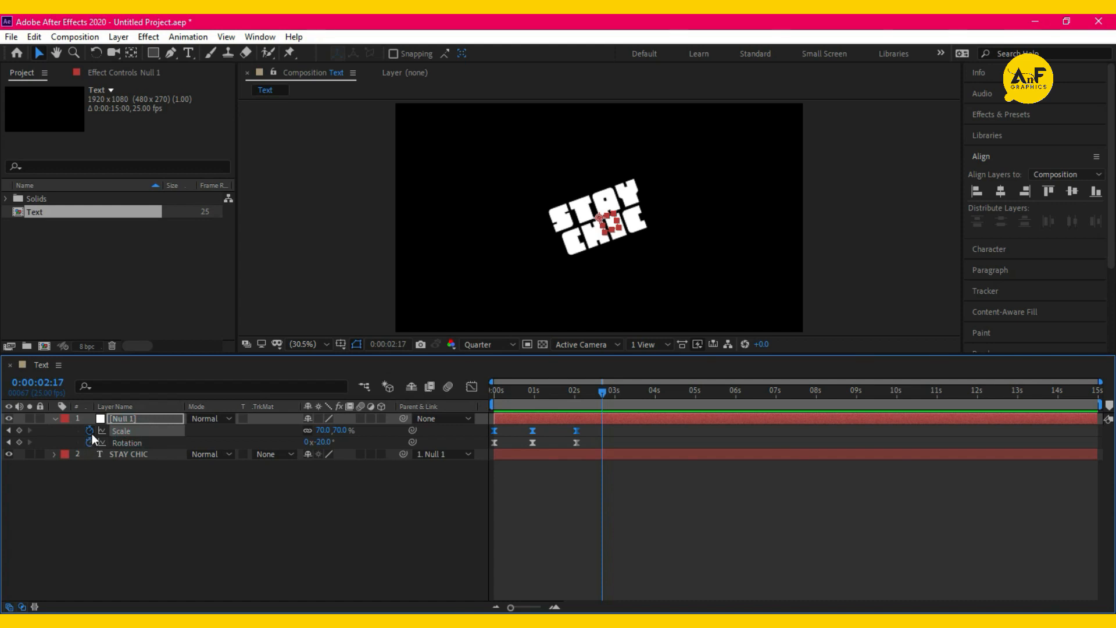
{"action": "left_click", "coordinate": [91, 433], "text": "alt"}
{"action": "type", "text": "loop"}
{"action": "left_click", "coordinate": [544, 477]}
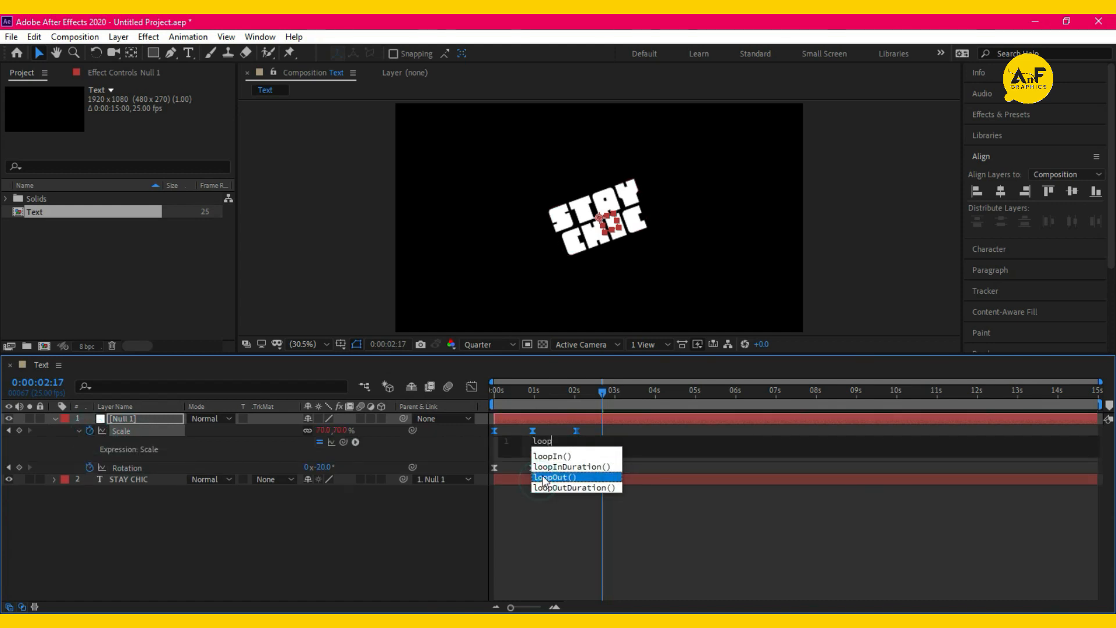
{"action": "left_click", "coordinate": [544, 477]}
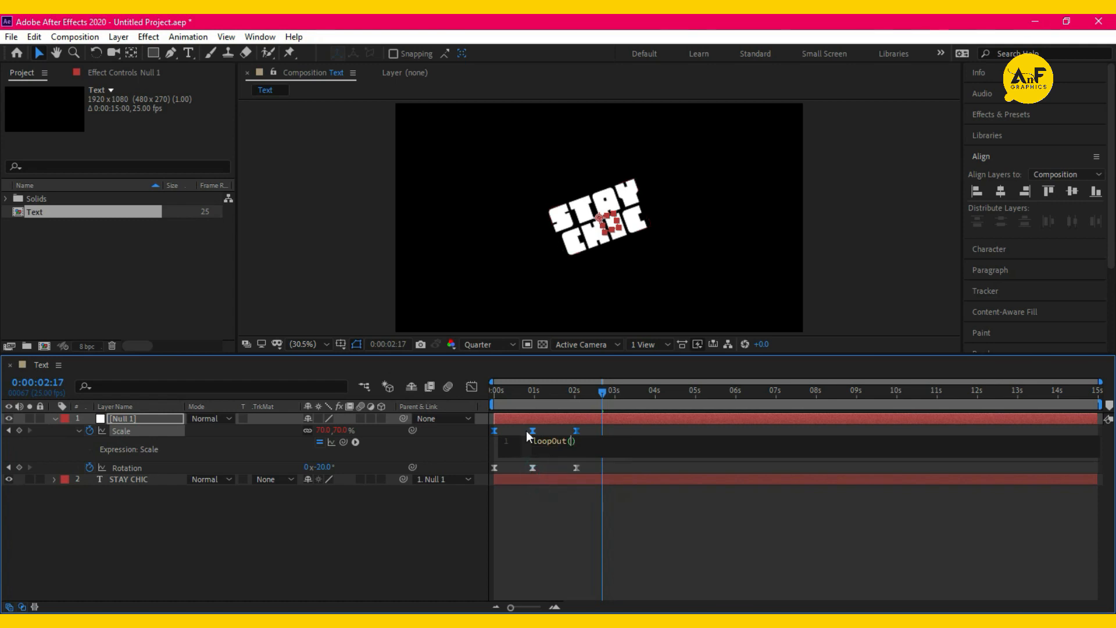
- Add a loopOut() expression to the null's rotation, preview the animation from the start, and collapse the null's properties
{"action": "left_click", "coordinate": [127, 468]}
{"action": "left_click", "coordinate": [90, 468], "text": "alt"}
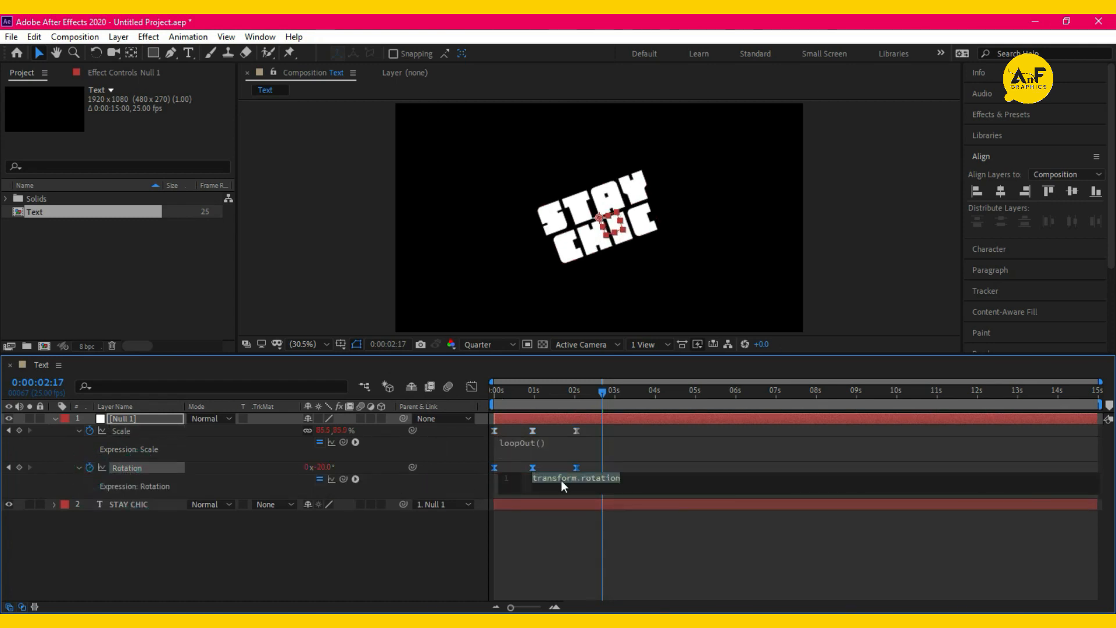
{"action": "type", "text": "loop"}
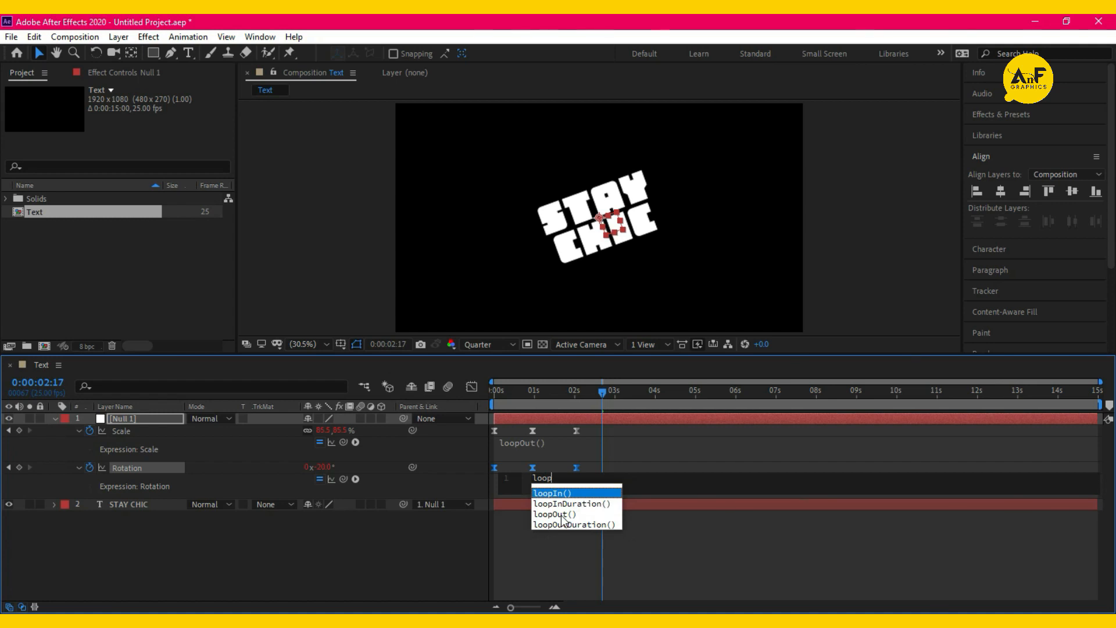
{"action": "left_click", "coordinate": [555, 514]}
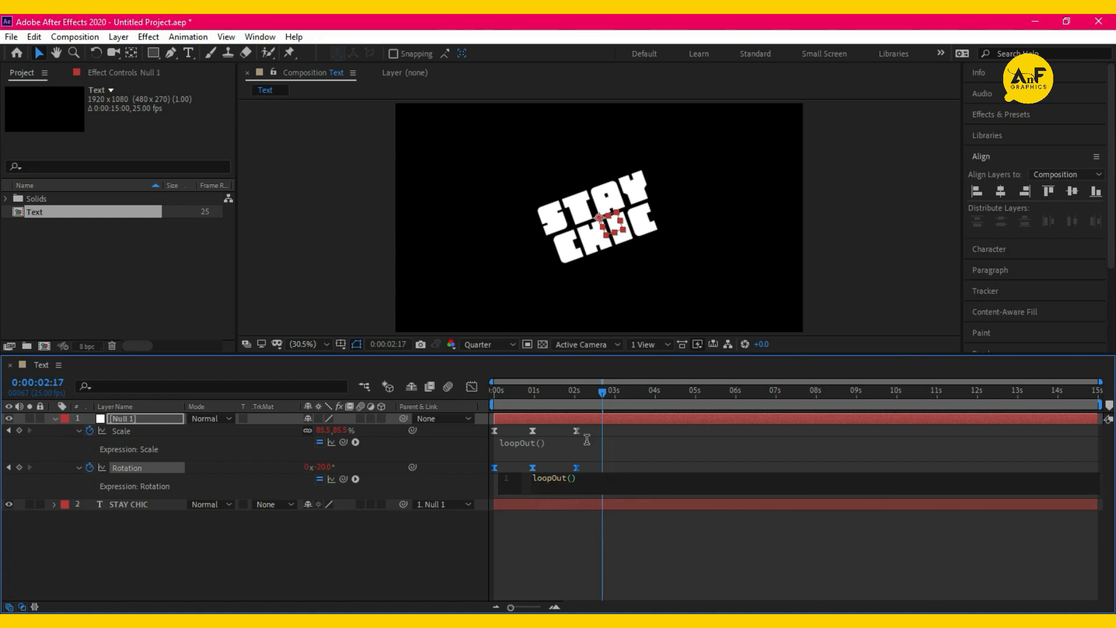
{"action": "left_click", "coordinate": [604, 393]}
{"action": "key", "text": "Home"}
{"action": "key", "text": "space"}
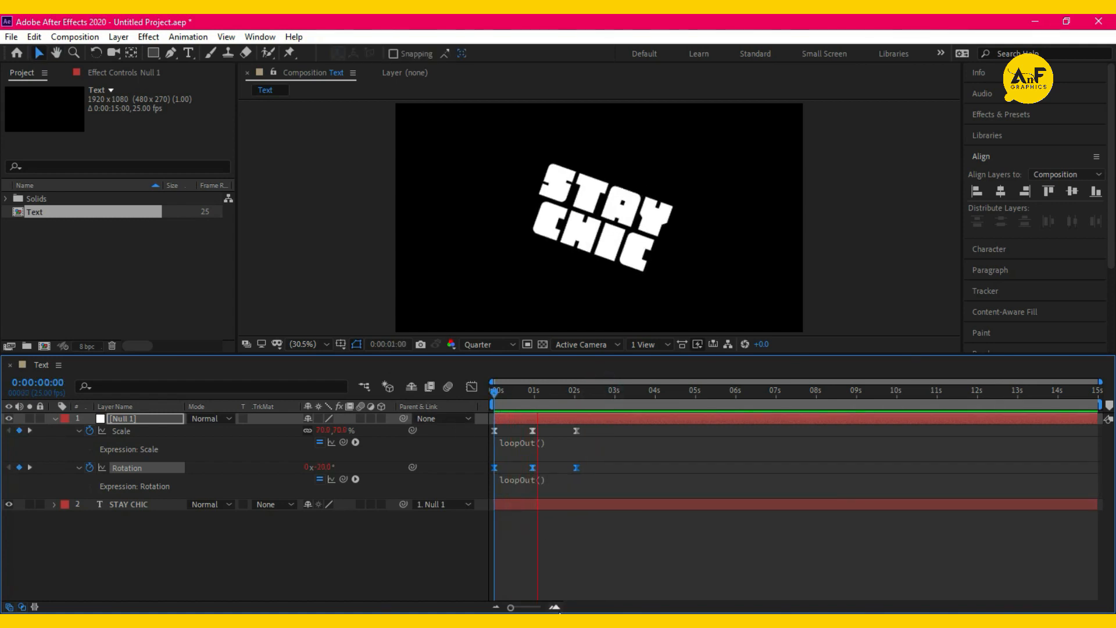
{"action": "key", "text": "space"}
{"action": "left_click", "coordinate": [54, 418]}
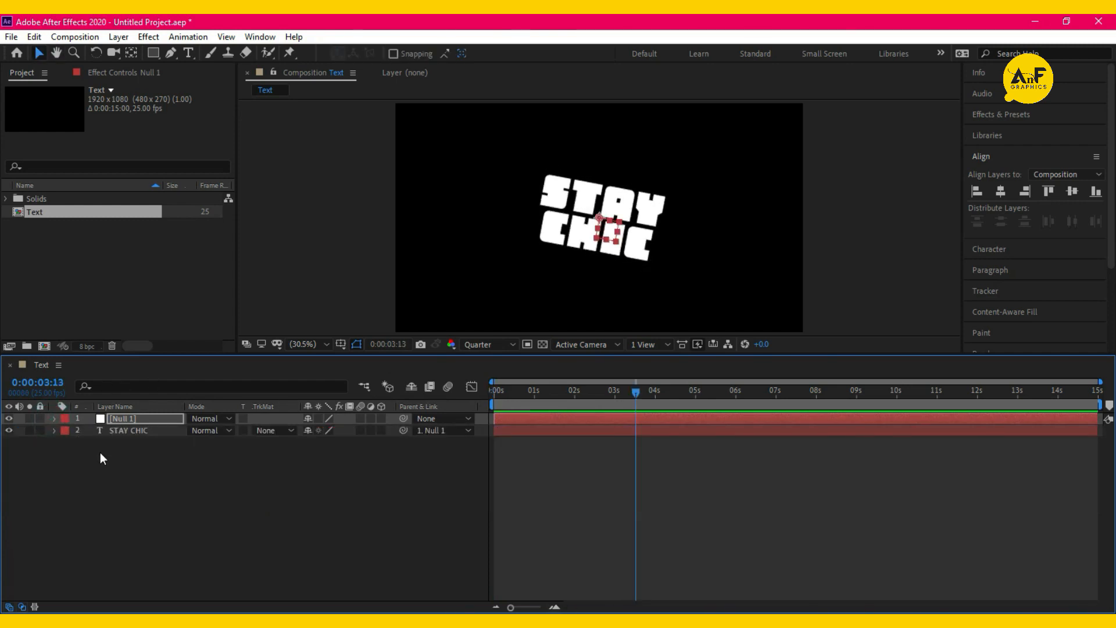
- Create a new composition named Render and place the Text composition in it as a layer
{"action": "left_click", "coordinate": [44, 346]}
{"action": "type", "text": "Render"}
{"action": "key", "text": "Return"}
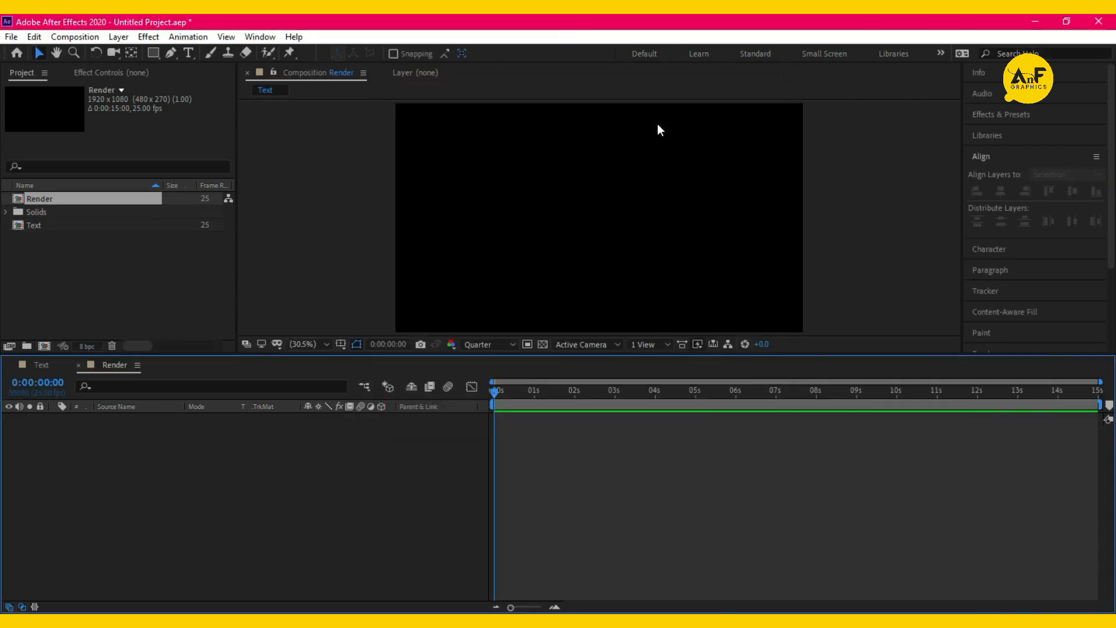
{"action": "left_click_drag", "start_coordinate": [74, 226], "coordinate": [152, 488]}
{"action": "key", "text": "space"}
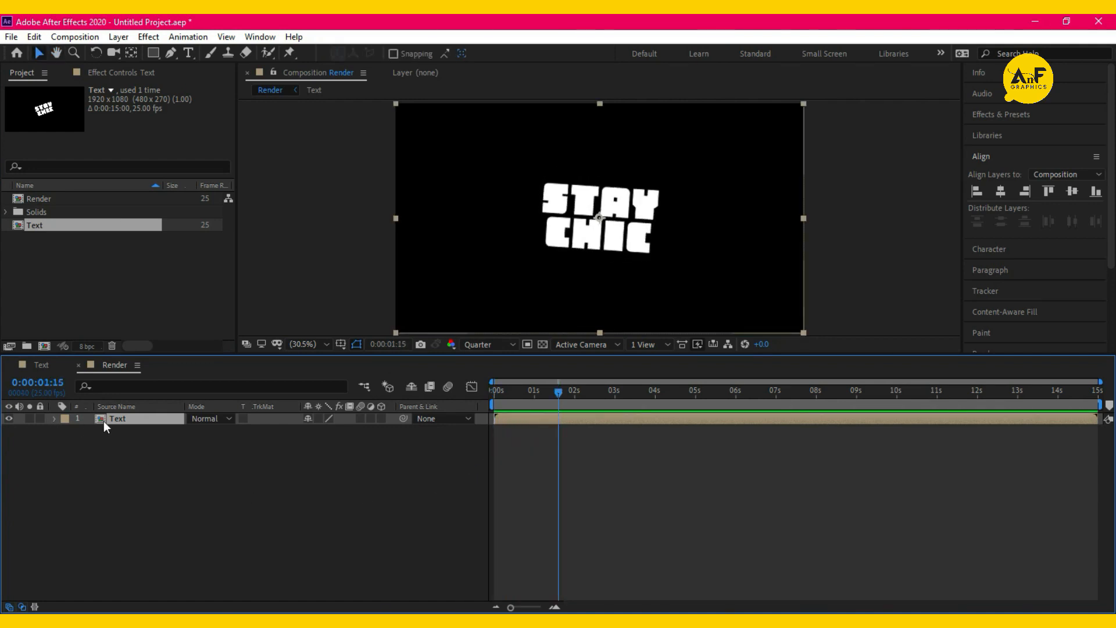
- Apply the Generate Fill effect to the Text layer and set its color to white
{"action": "left_click", "coordinate": [1000, 117]}
{"action": "left_click", "coordinate": [1023, 133]}
{"action": "type", "text": "fill"}
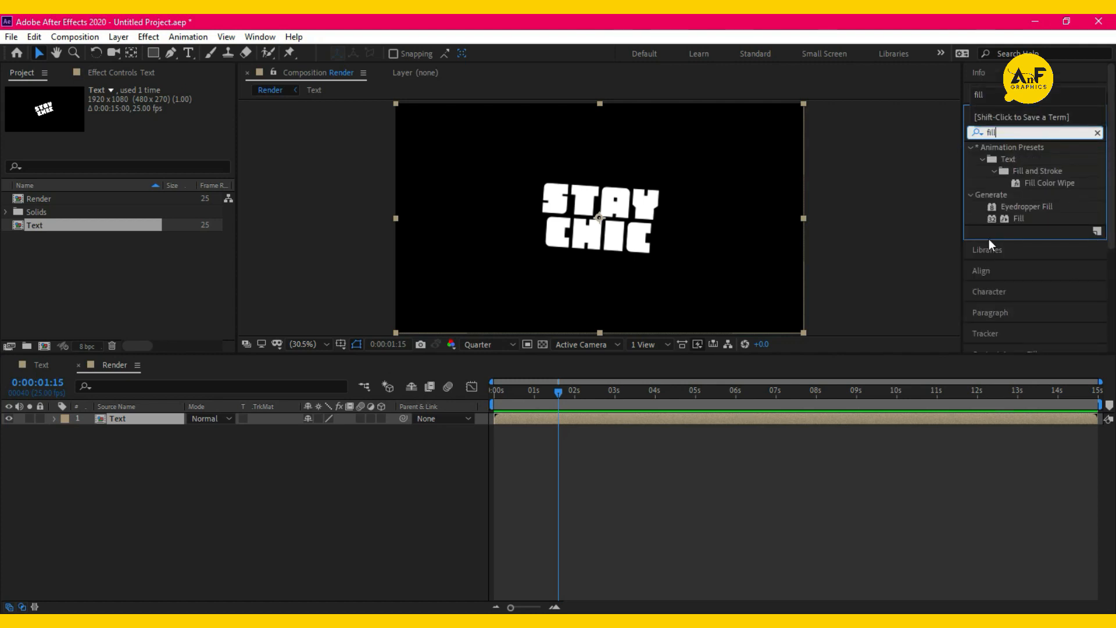
{"action": "double_click", "coordinate": [1016, 218]}
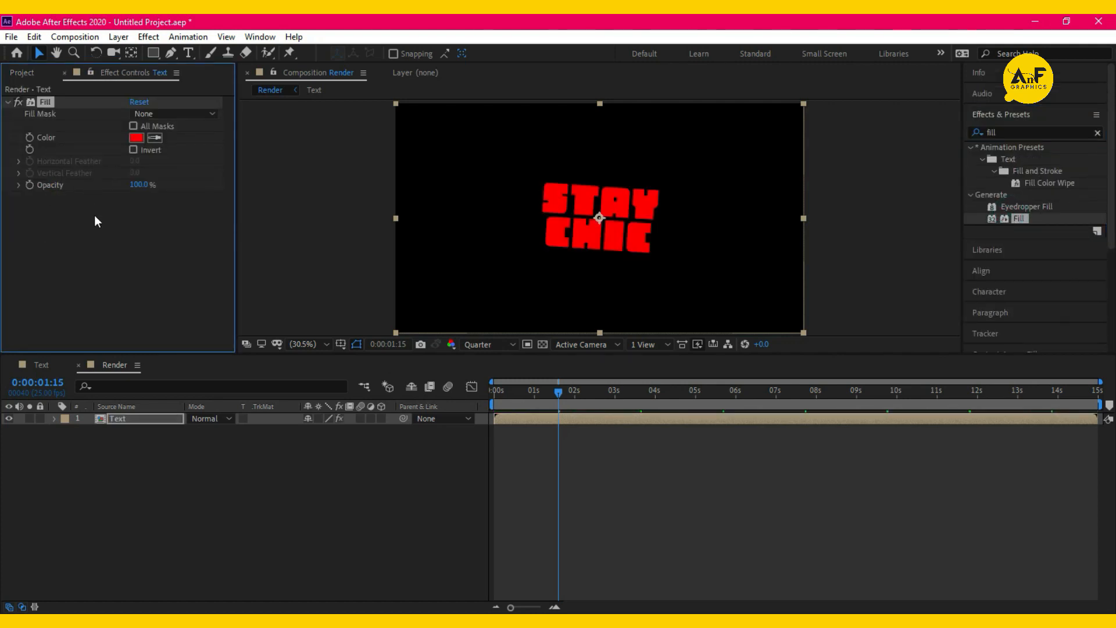
{"action": "left_click", "coordinate": [142, 136]}
{"action": "left_click_drag", "start_coordinate": [674, 367], "coordinate": [640, 348]}
{"action": "left_click", "coordinate": [945, 357]}
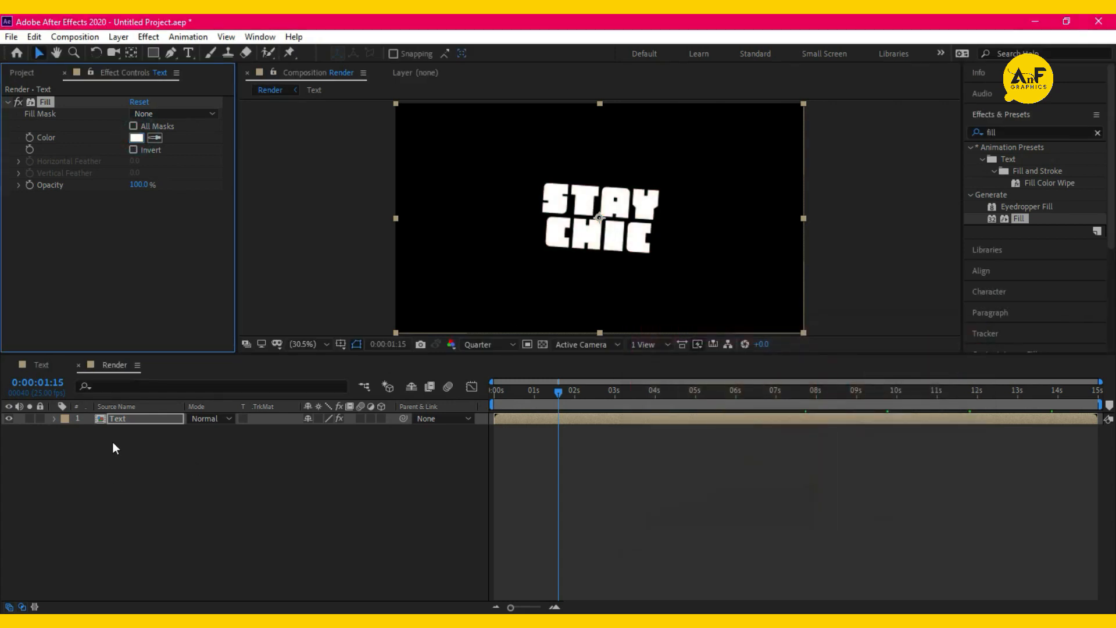
- Apply the Drop Shadow effect to the Text layer with 100% opacity and a softness of 25
{"action": "left_click", "coordinate": [119, 419]}
{"action": "left_click", "coordinate": [978, 135]}
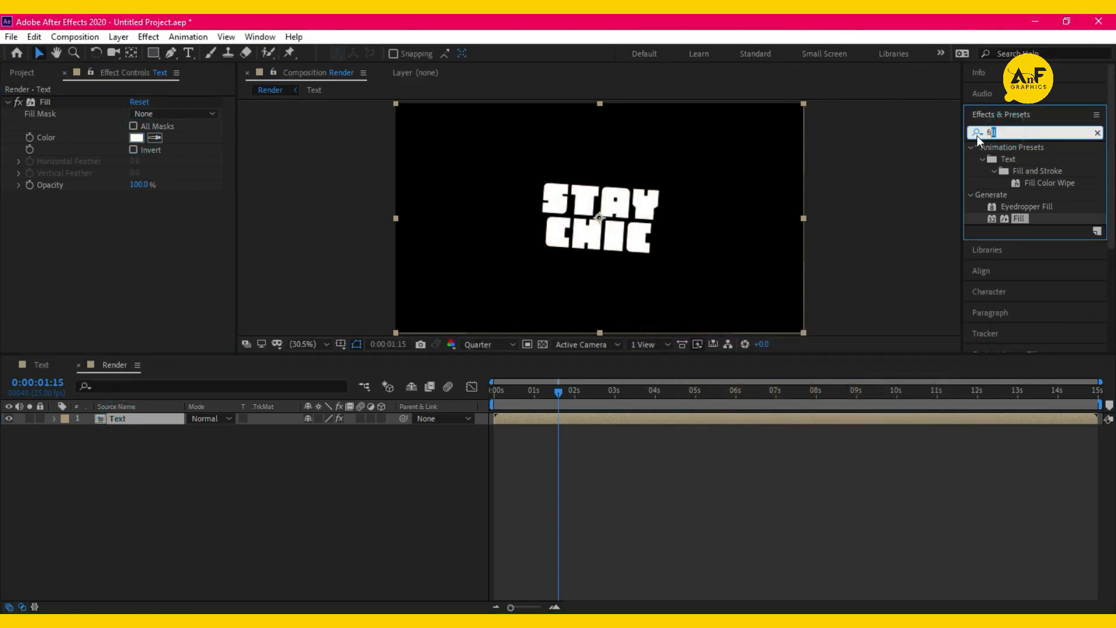
{"action": "type", "text": "drop"}
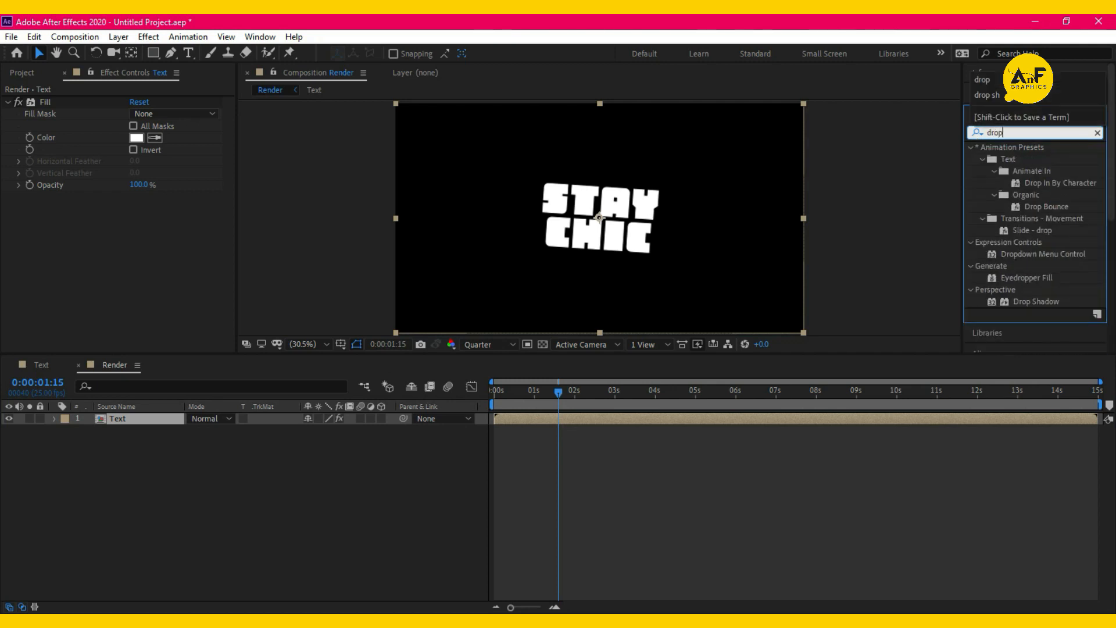
{"action": "double_click", "coordinate": [1042, 300]}
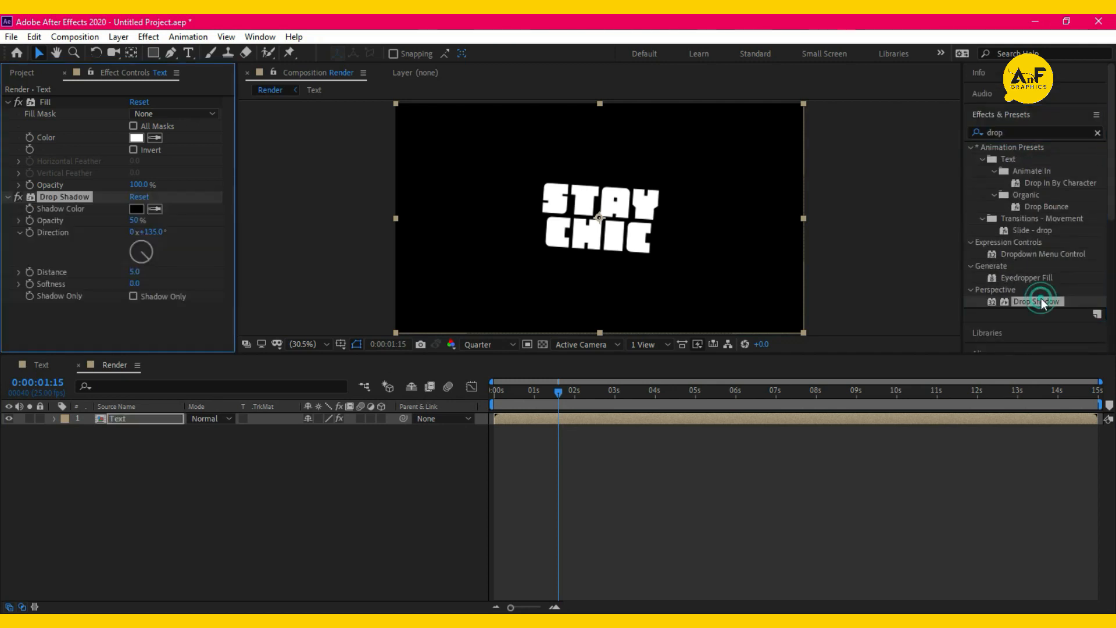
{"action": "left_click_drag", "start_coordinate": [136, 222], "coordinate": [243, 230]}
{"action": "left_click_drag", "start_coordinate": [139, 284], "coordinate": [156, 290]}
- Add a new adjustment layer to the Render composition
{"action": "left_click", "coordinate": [152, 420]}
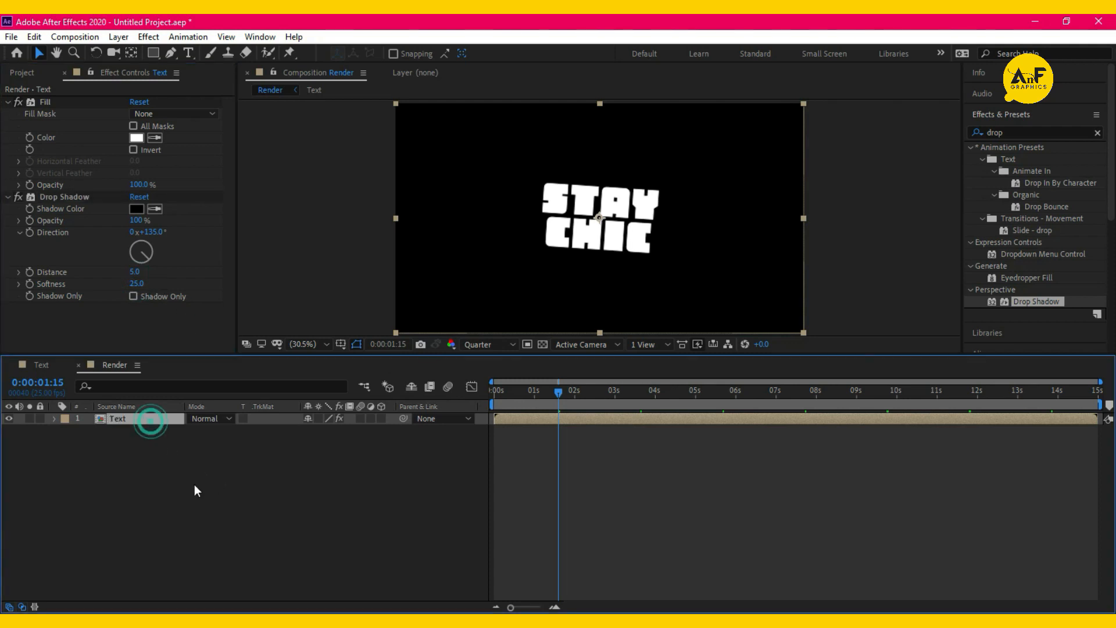
{"action": "right_click", "coordinate": [138, 485]}
{"action": "mouse_move", "coordinate": [204, 332]}
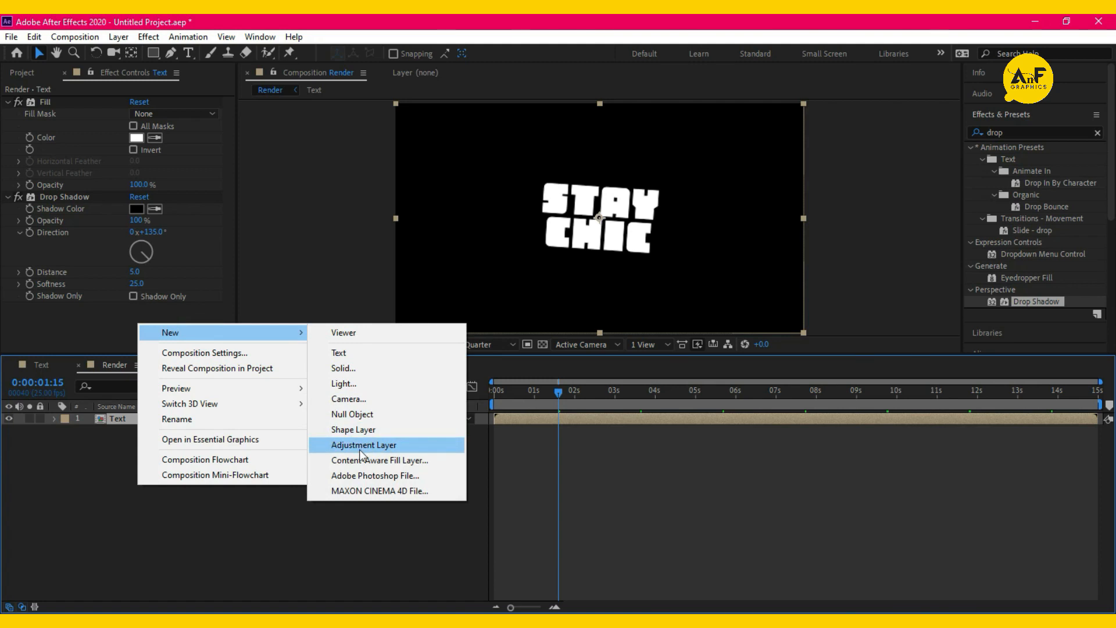
{"action": "left_click", "coordinate": [360, 445]}
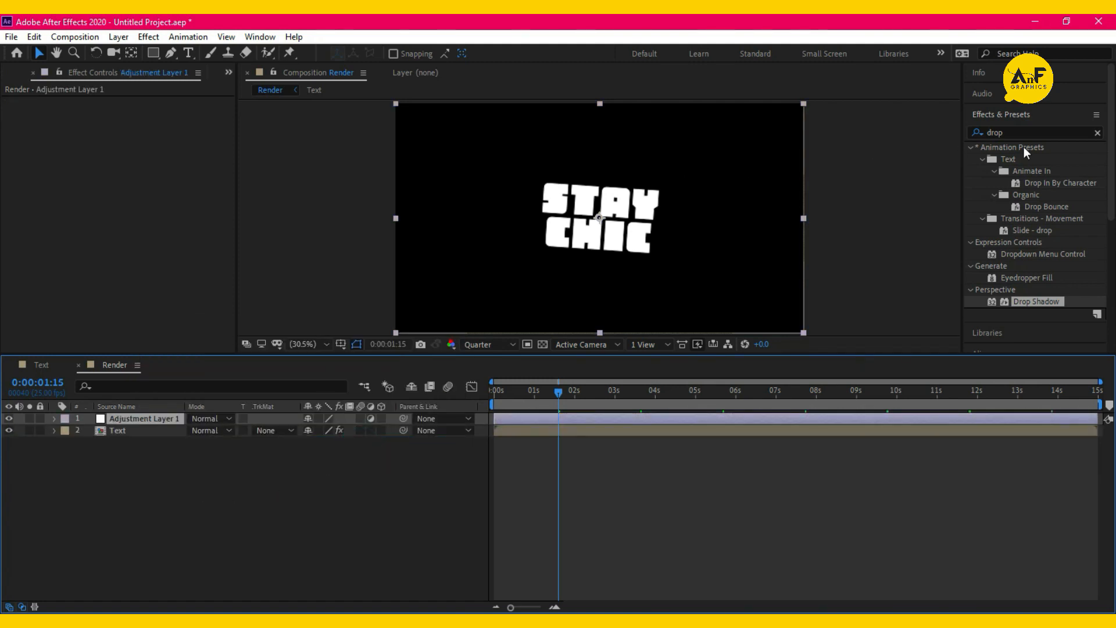
- Apply the Slider Control effect to the adjustment layer and lock its effect controls view
{"action": "left_click", "coordinate": [983, 134]}
{"action": "type", "text": "sl"}
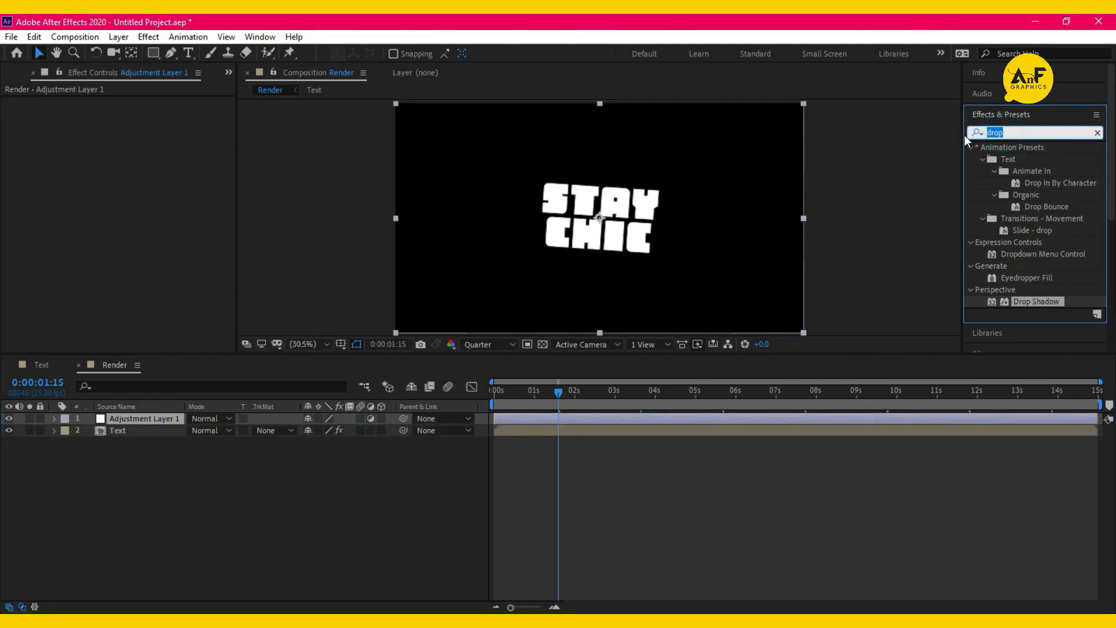
{"action": "type", "text": "ider"}
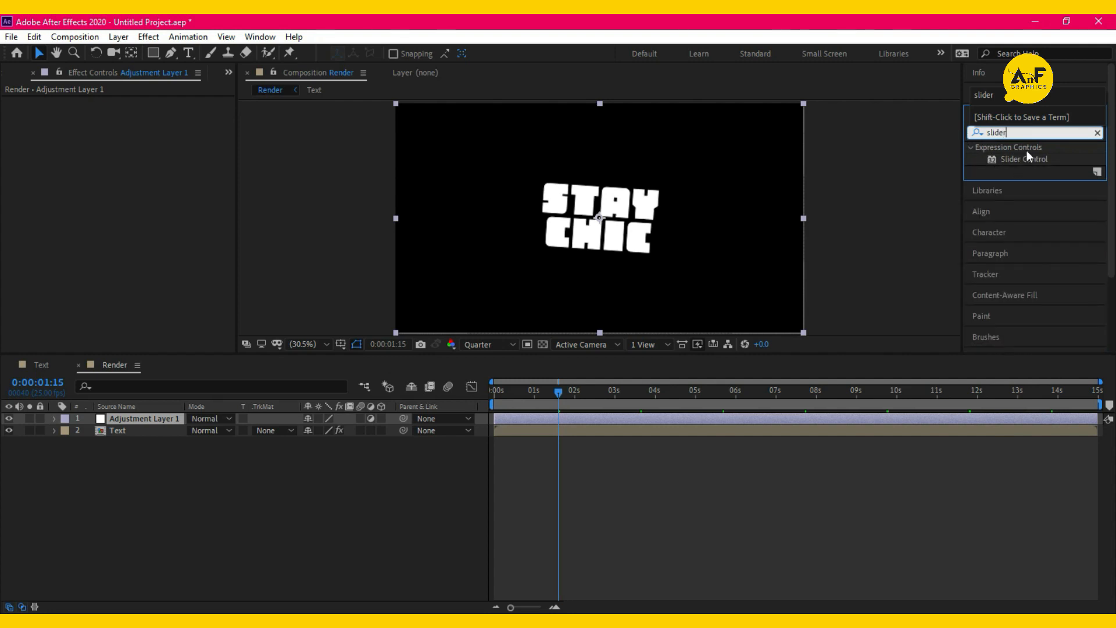
{"action": "left_click_drag", "start_coordinate": [1025, 159], "coordinate": [146, 204]}
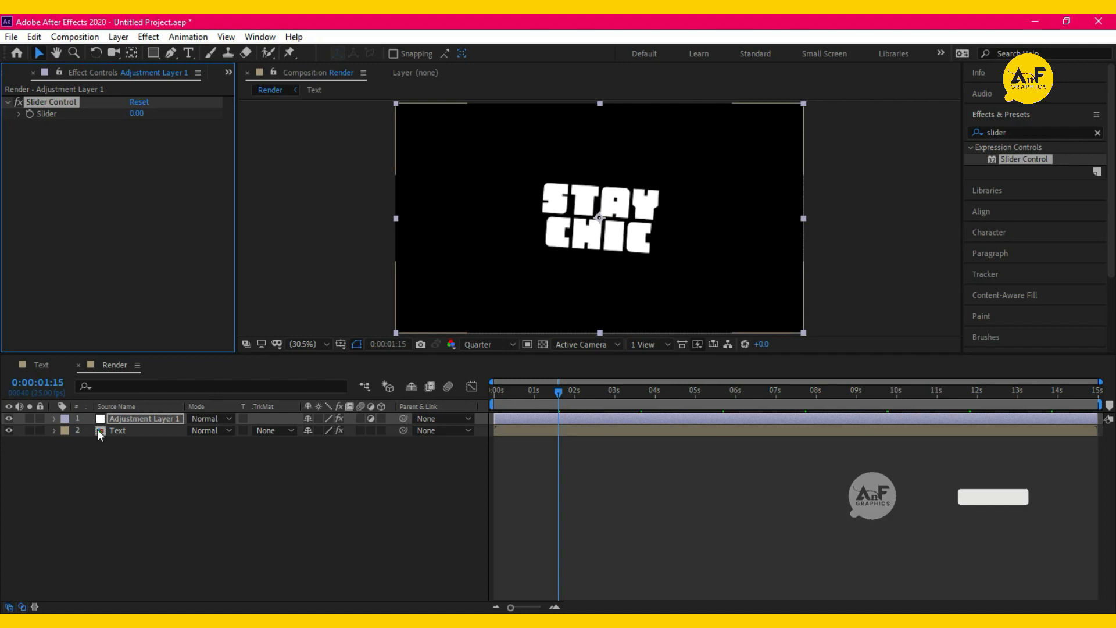
{"action": "left_click", "coordinate": [57, 73]}
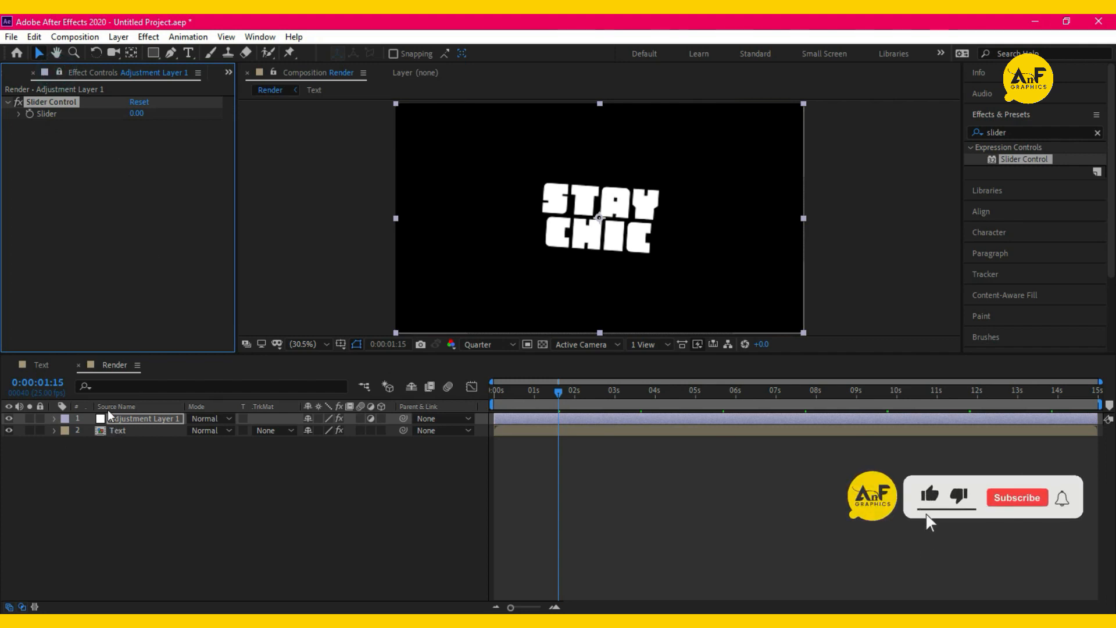
- Give the Text layer's Scale the expression x = thisComp.layer("Adjustment Layer 1").effect("Slider Control")("Slider"), s = 10 * index * x; [s,s], and preview it
{"action": "left_click", "coordinate": [113, 432]}
{"action": "key", "text": "s"}
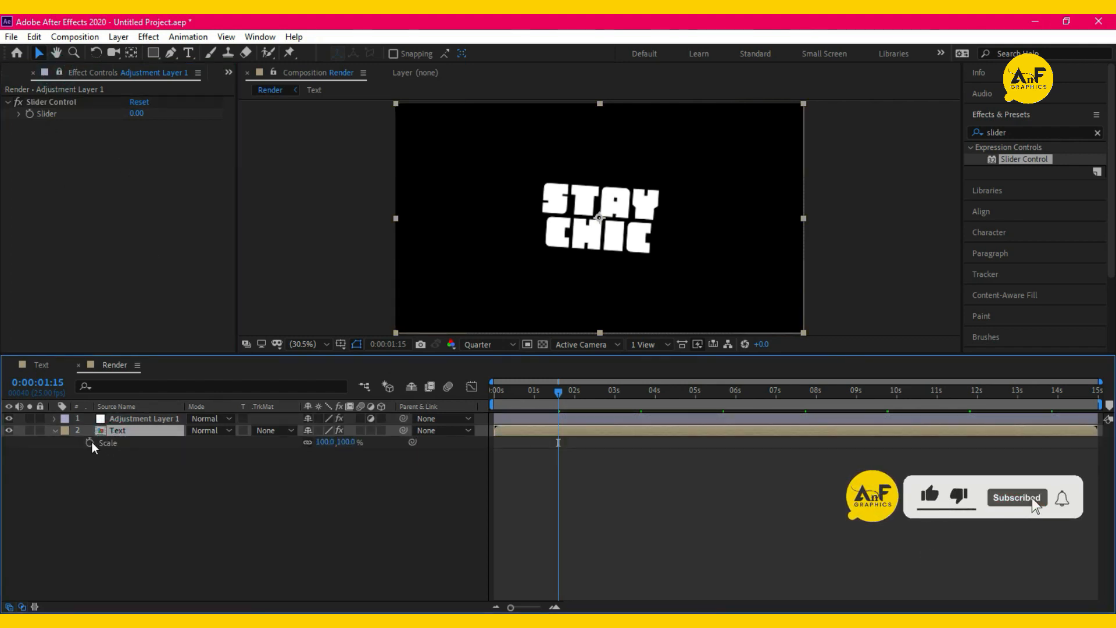
{"action": "left_click", "coordinate": [89, 443], "text": "alt"}
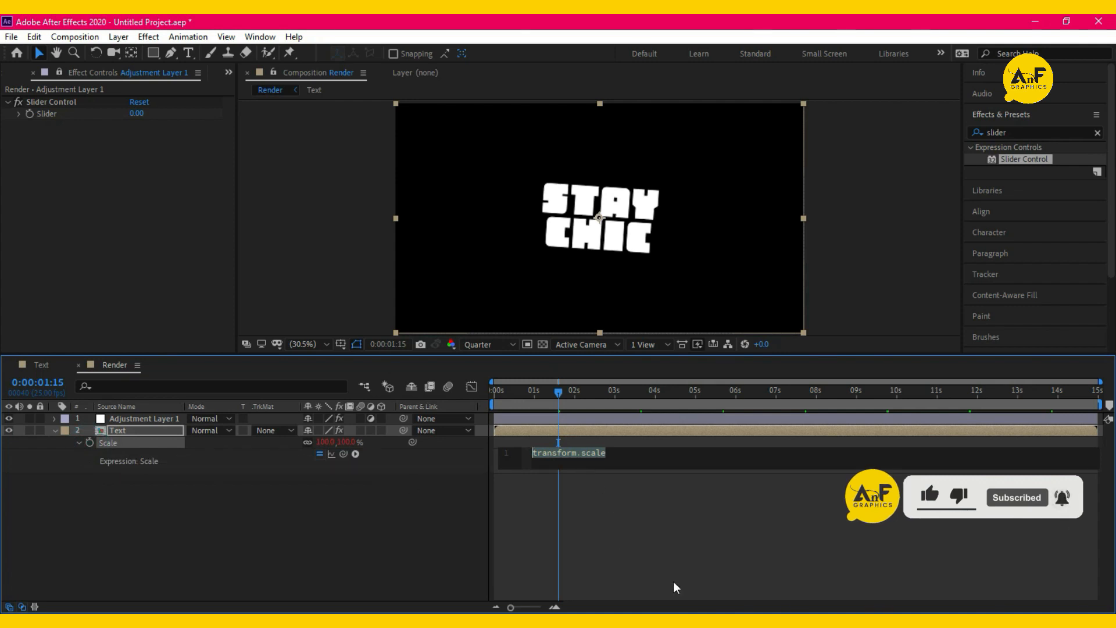
{"action": "left_click", "coordinate": [703, 609]}
{"action": "left_click_drag", "start_coordinate": [839, 221], "coordinate": [800, 164]}
{"action": "key", "text": "ctrl+c"}
{"action": "left_click", "coordinate": [536, 456]}
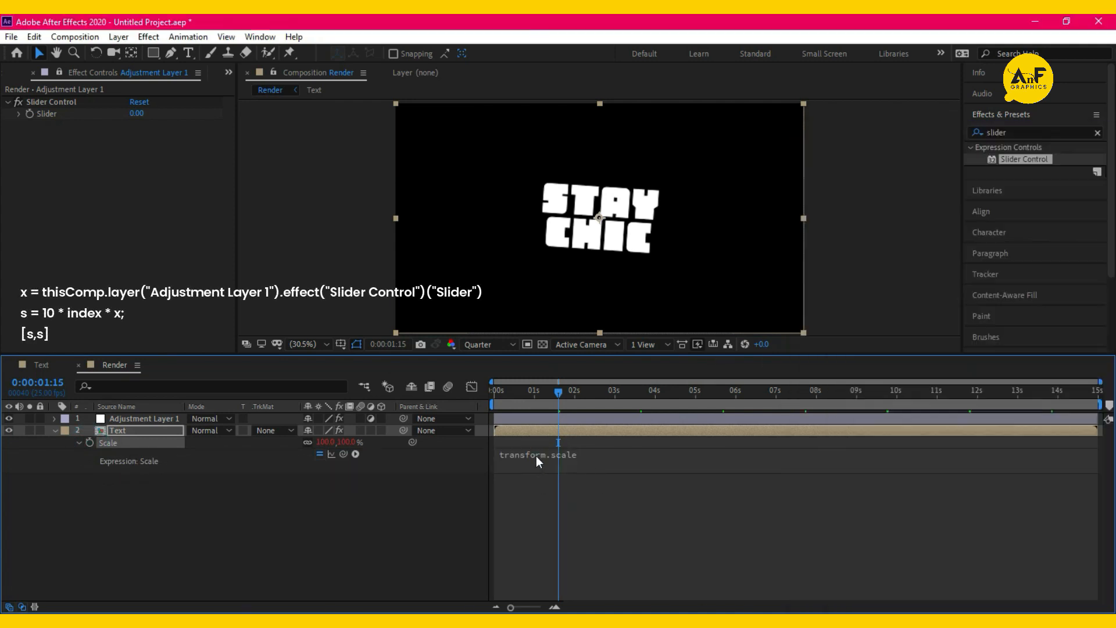
{"action": "key", "text": "ctrl+v"}
{"action": "left_click_drag", "start_coordinate": [553, 396], "coordinate": [470, 396]}
{"action": "key", "text": "space"}
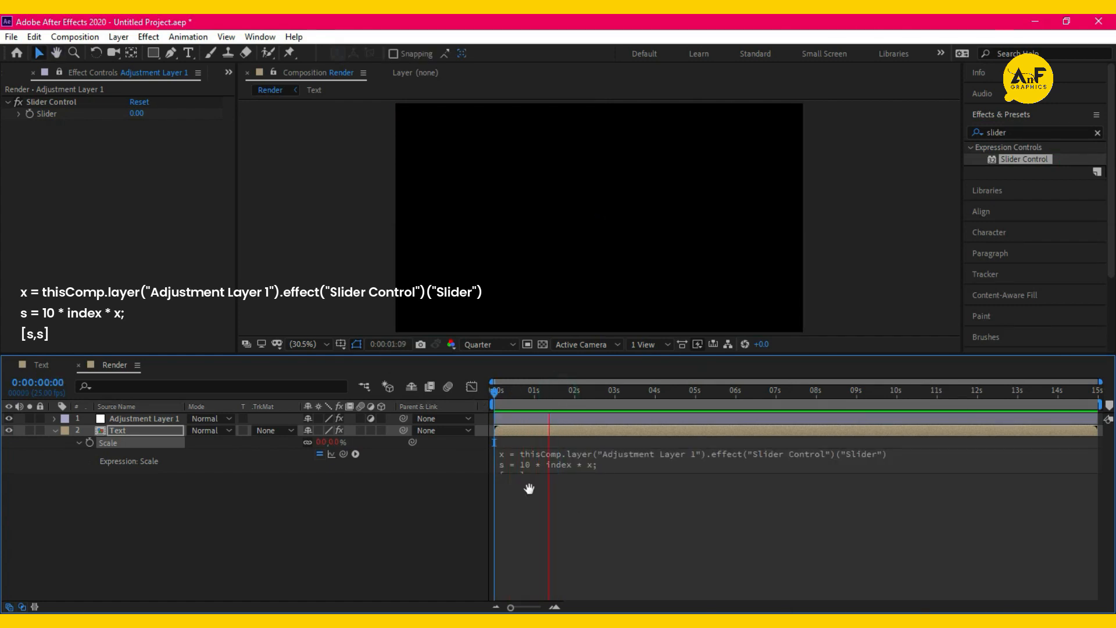
- Set the adjustment layer's Slider value to 5 and preview the composition from the start
{"action": "left_click", "coordinate": [136, 113]}
{"action": "type", "text": "5"}
{"action": "key", "text": "Return"}
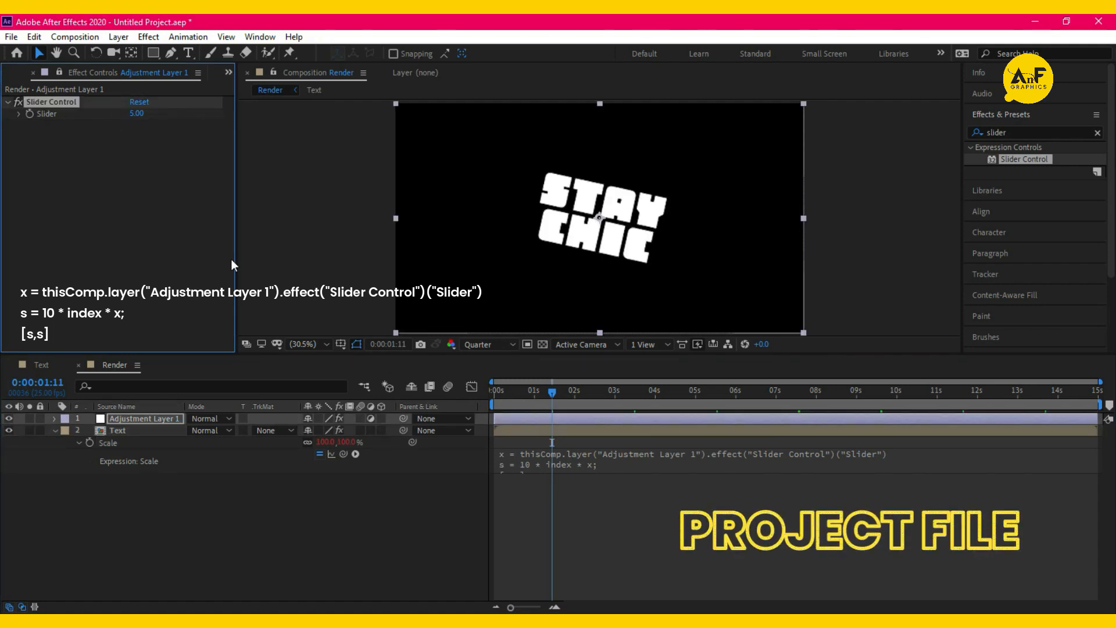
{"action": "left_click_drag", "start_coordinate": [550, 393], "coordinate": [465, 406]}
{"action": "key", "text": "space"}
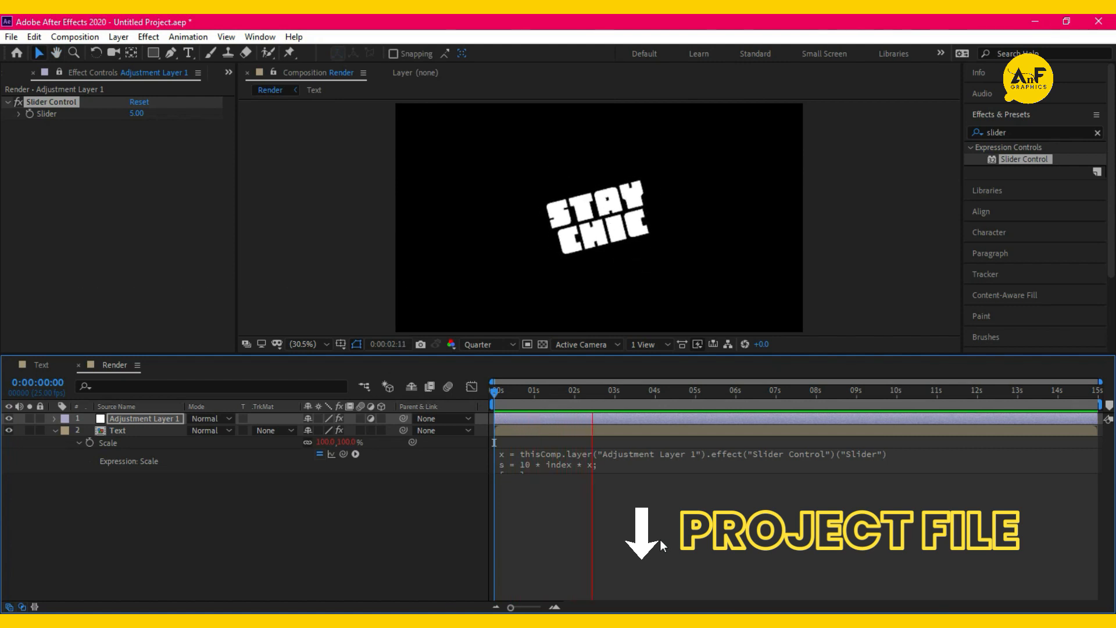
{"action": "key", "text": "space"}
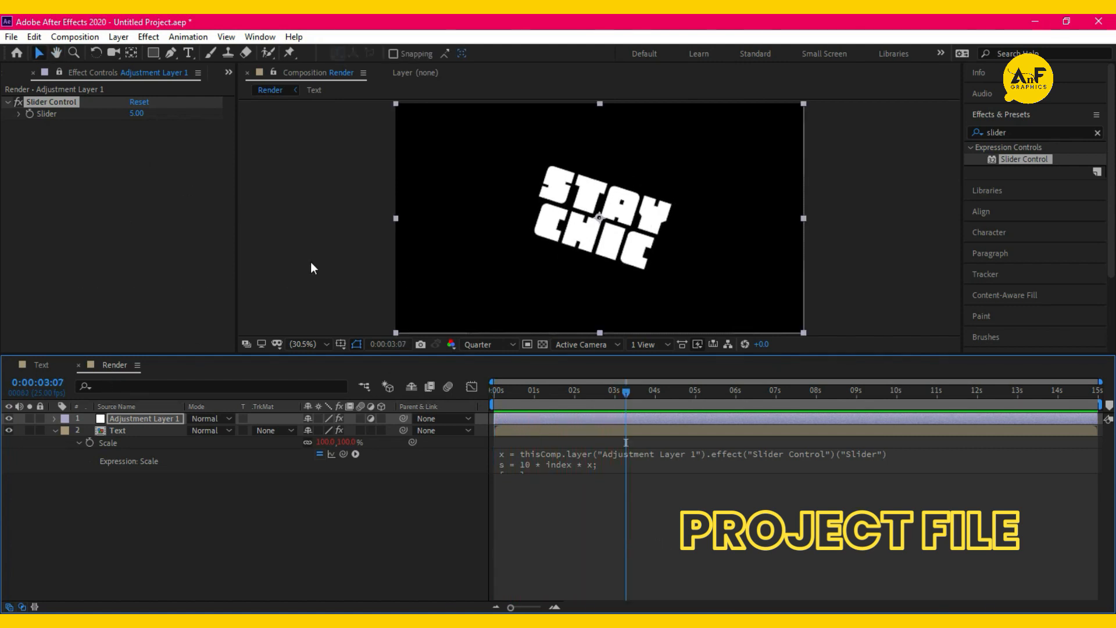
- Apply the Color Control effect to the adjustment layer
{"action": "left_click", "coordinate": [1021, 133]}
{"action": "type", "text": "color contro"}
{"action": "double_click", "coordinate": [1023, 159]}
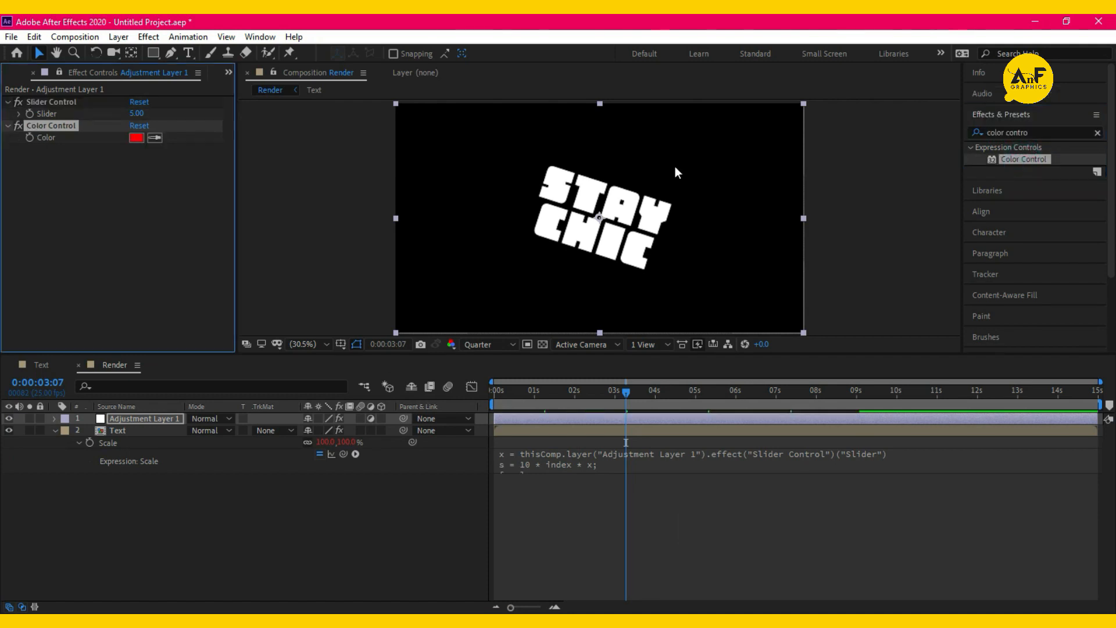
- Filter the Text layer's properties for "fill" and link its Fill color to the adjustment layer's Color Control
{"action": "left_click", "coordinate": [127, 430]}
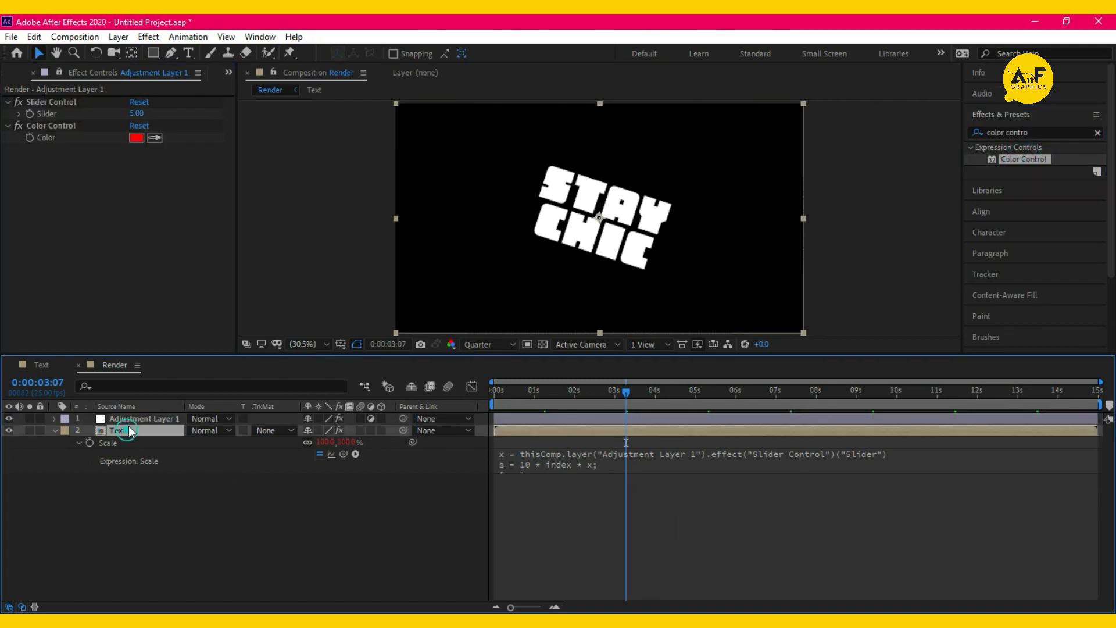
{"action": "left_click", "coordinate": [137, 386]}
{"action": "type", "text": "fill"}
{"action": "left_click", "coordinate": [52, 127]}
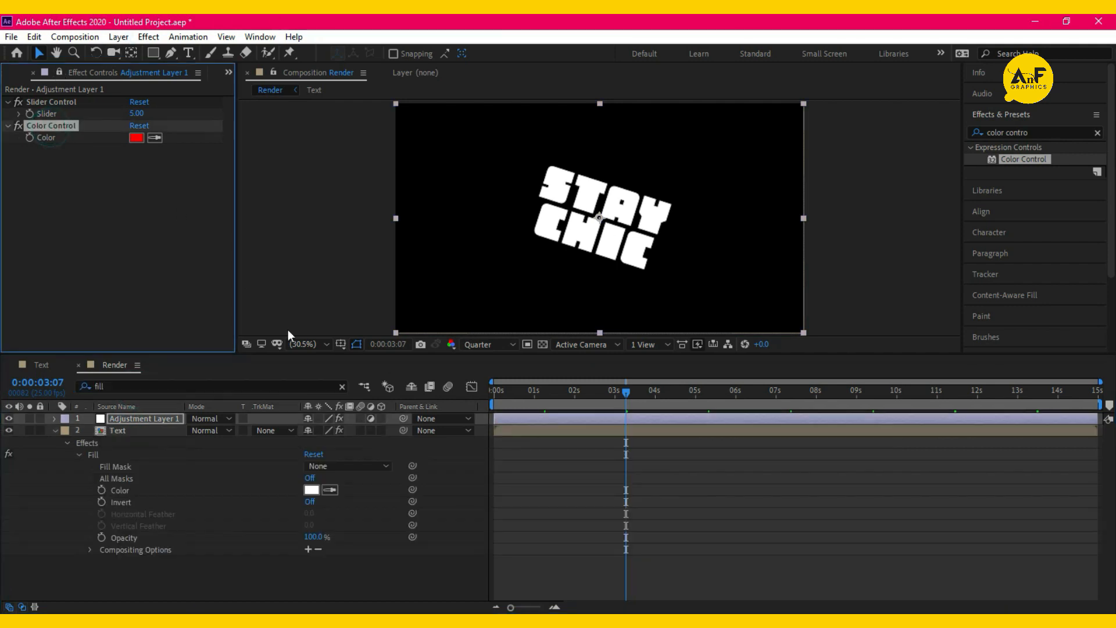
{"action": "left_click_drag", "start_coordinate": [412, 490], "coordinate": [49, 138]}
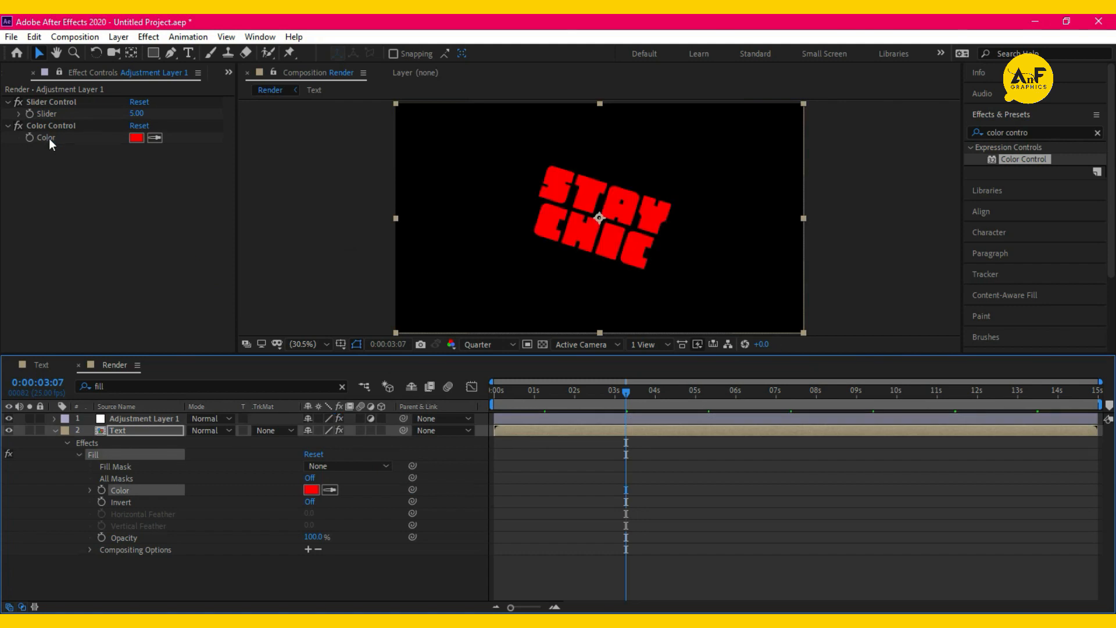
{"action": "left_click", "coordinate": [55, 430]}
- Set the Color Control to white (FFFFFF) and duplicate the effect four times on the adjustment layer
{"action": "left_click", "coordinate": [136, 137]}
{"action": "left_click", "coordinate": [645, 355]}
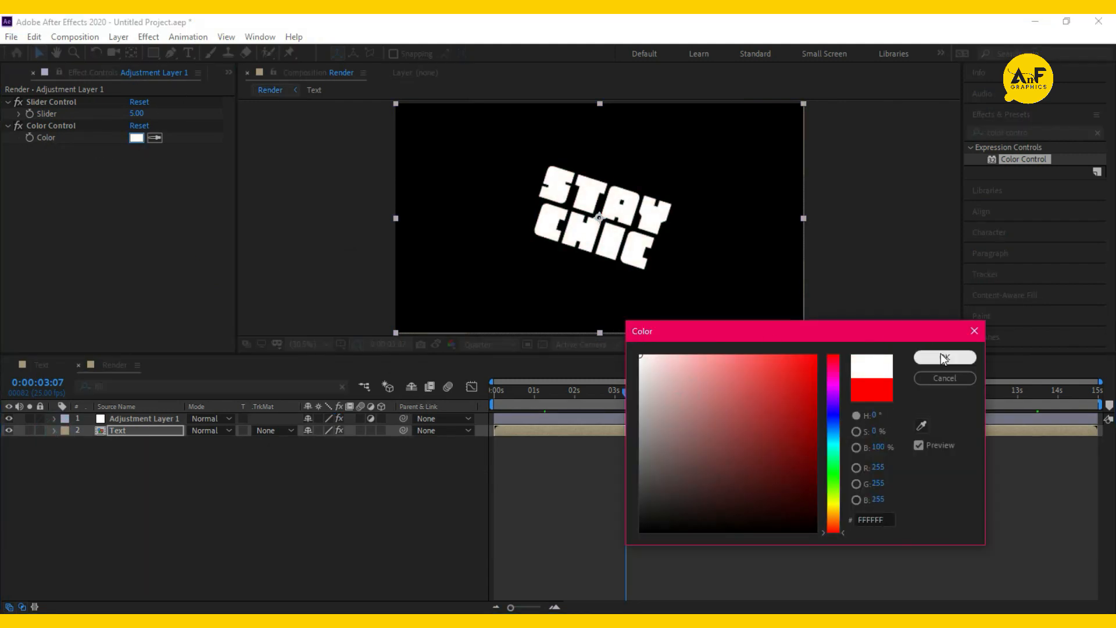
{"action": "left_click", "coordinate": [944, 357]}
{"action": "key", "text": "ctrl+d"}
{"action": "key", "text": "ctrl+d"}
{"action": "key", "text": "ctrl+d"}
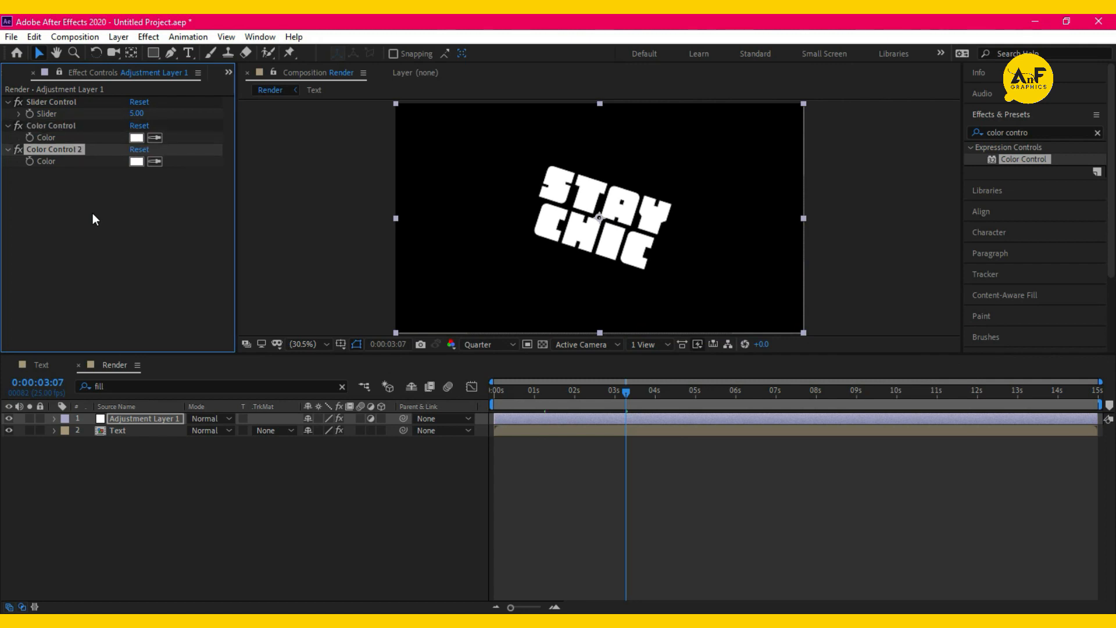
{"action": "key", "text": "ctrl+d"}
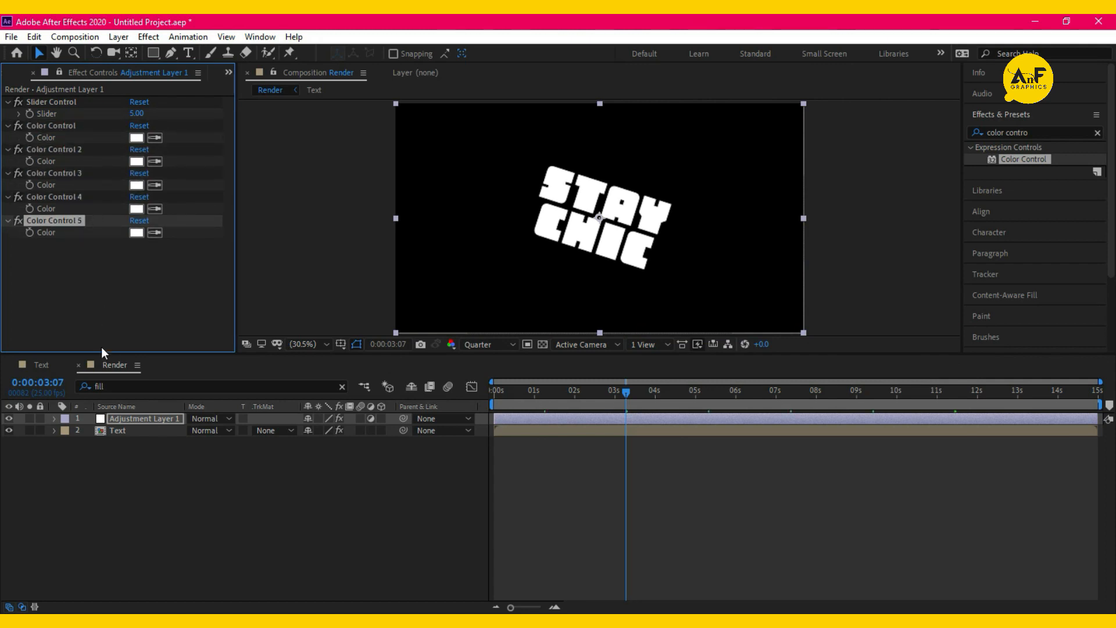
- Duplicate the Text layer five times
{"action": "left_click", "coordinate": [130, 434]}
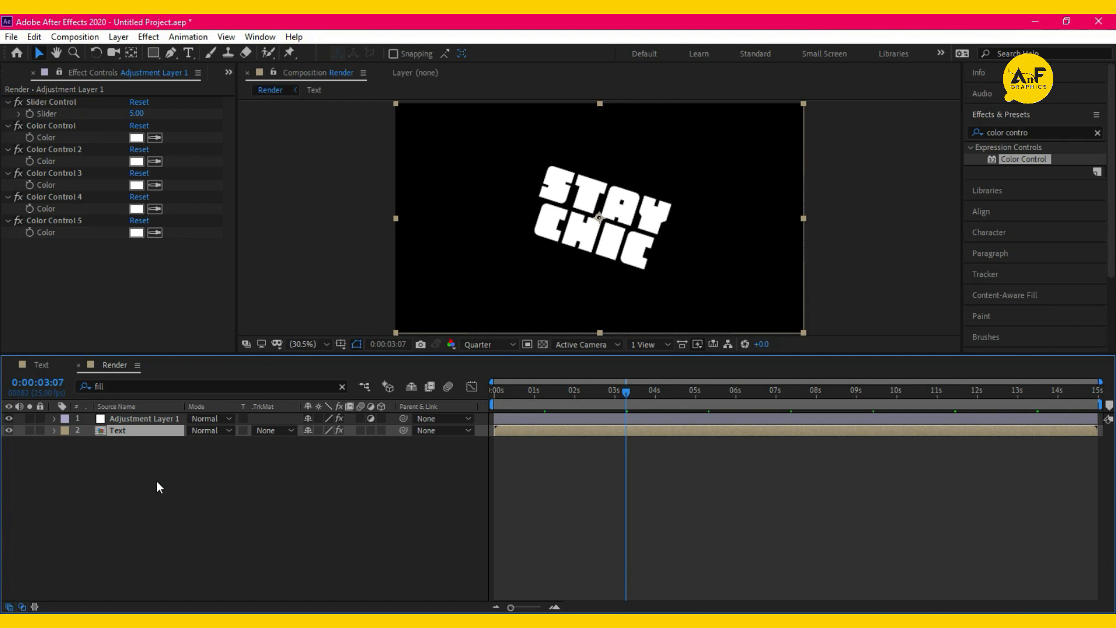
{"action": "key", "text": "ctrl+d"}
{"action": "key", "text": "ctrl+d"}
{"action": "key", "text": "ctrl+d"}
{"action": "key", "text": "ctrl+d"}
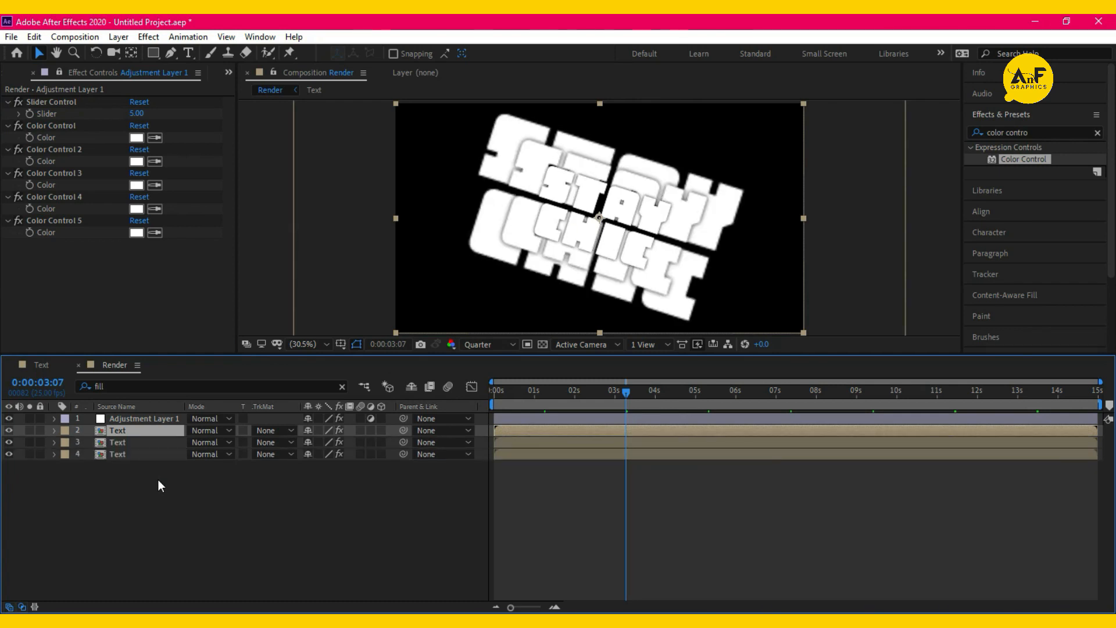
{"action": "key", "text": "ctrl+d"}
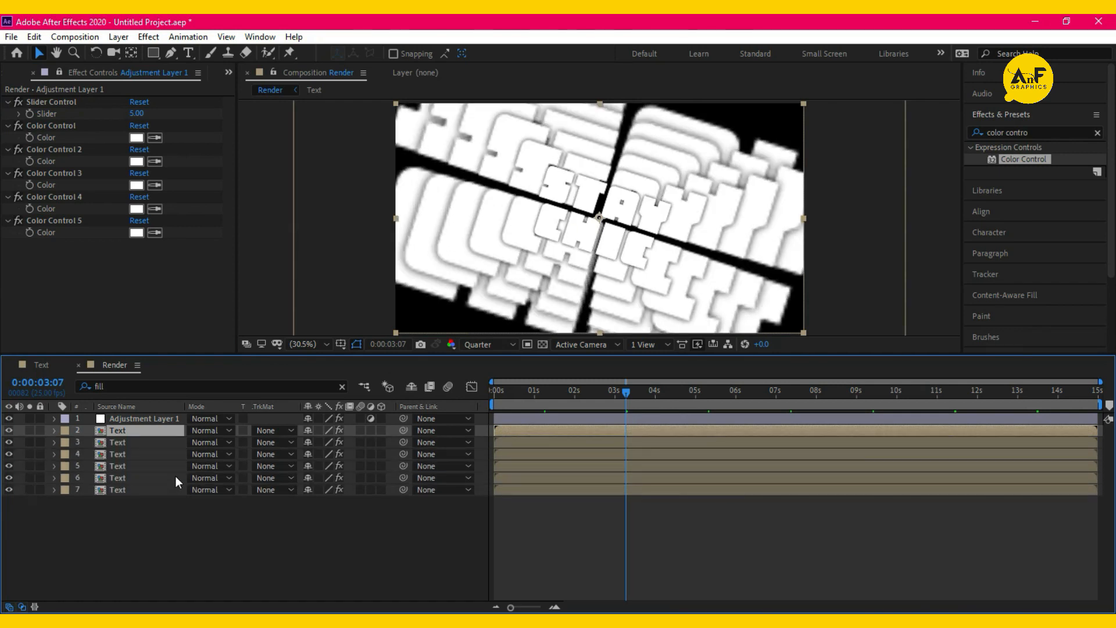
- Reveal the Fill properties of Text layers 3 to 7 and link layer 3's Fill color to Color Control 2
{"action": "left_click", "coordinate": [134, 441]}
{"action": "left_click", "coordinate": [128, 491], "text": "shift"}
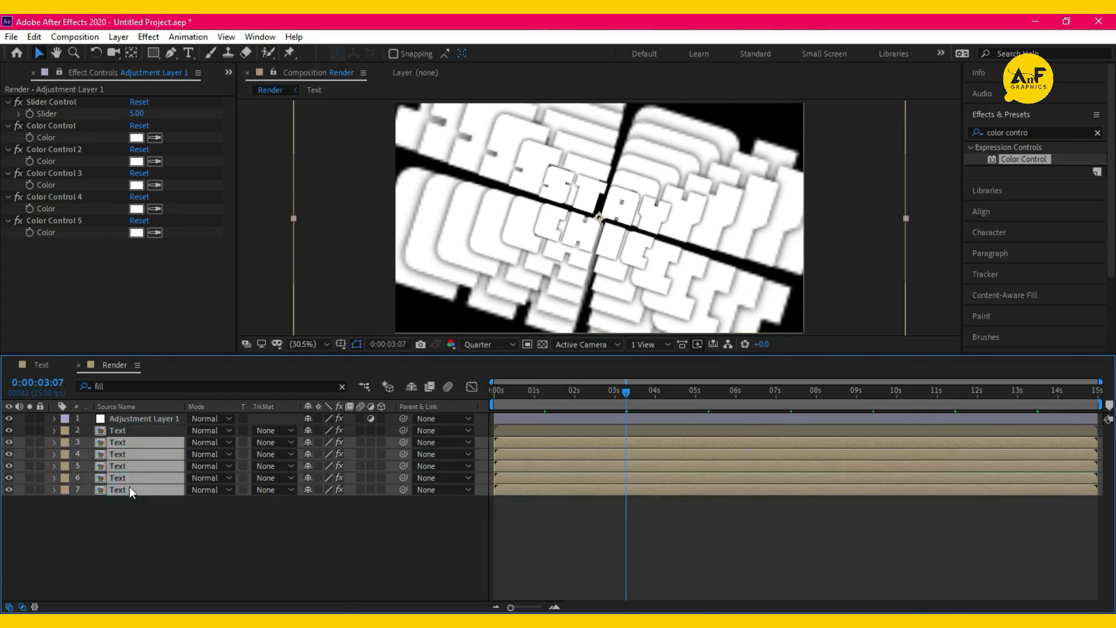
{"action": "left_click", "coordinate": [81, 392]}
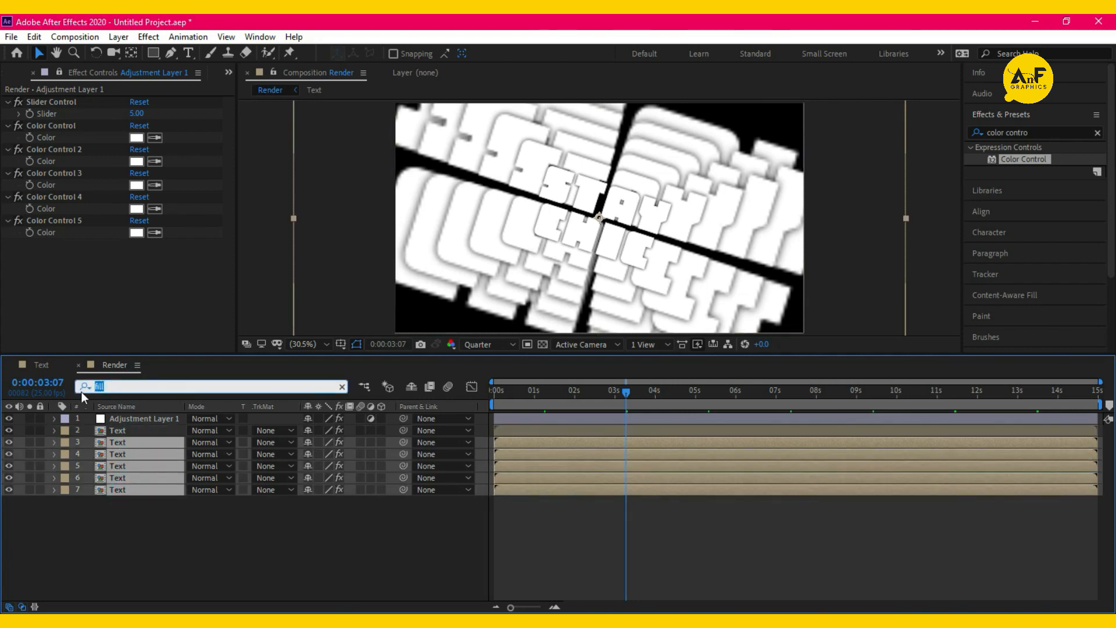
{"action": "type", "text": "fill"}
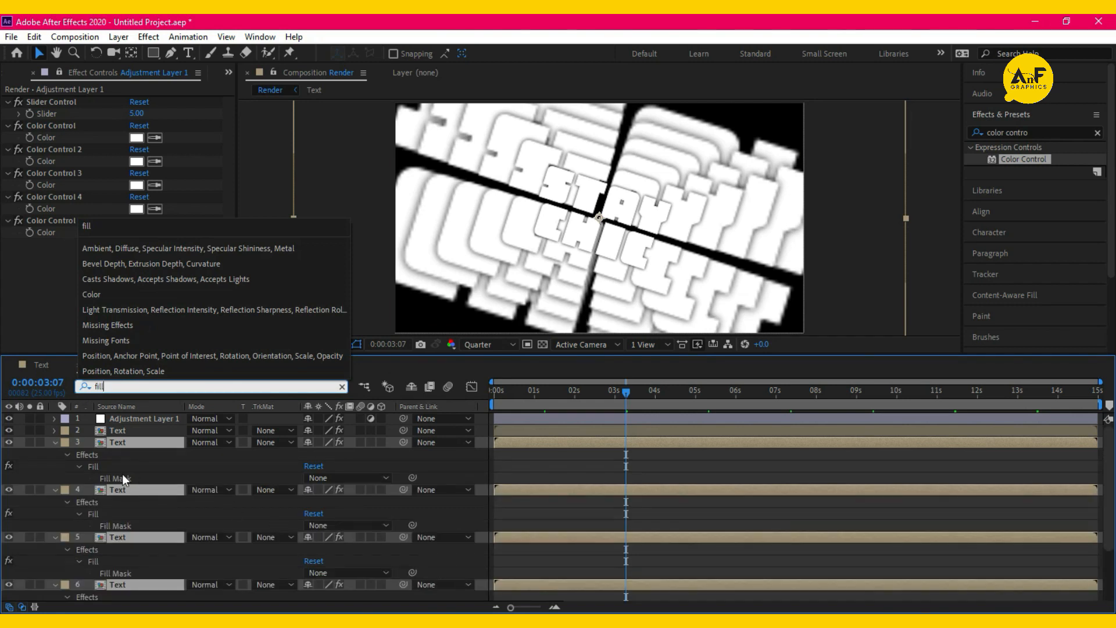
{"action": "left_click", "coordinate": [78, 466]}
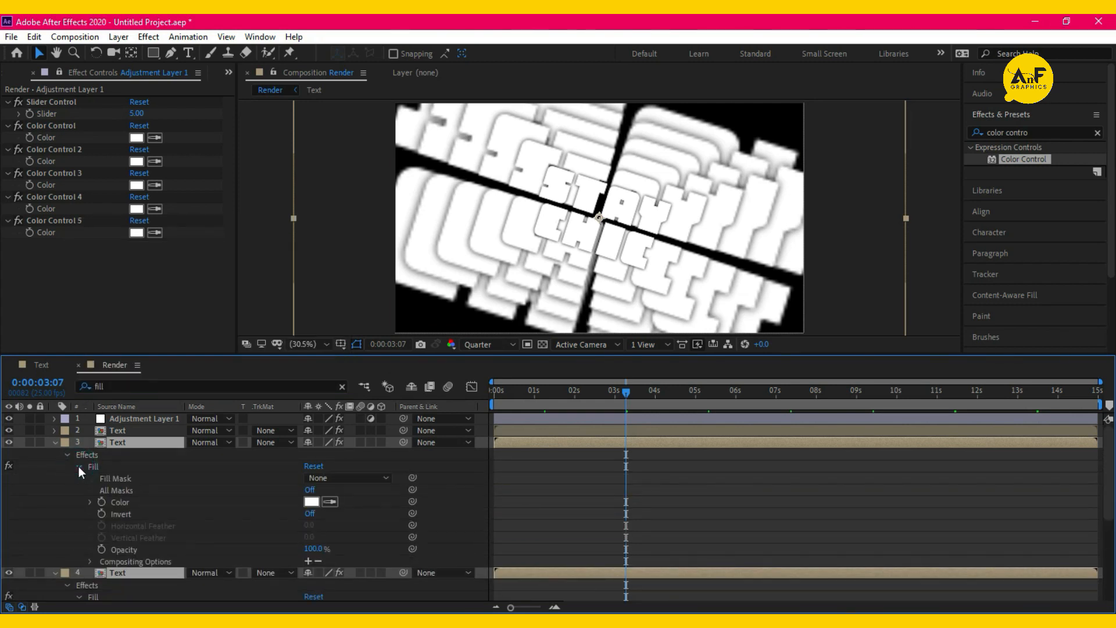
{"action": "left_click", "coordinate": [51, 149]}
{"action": "left_click", "coordinate": [327, 514]}
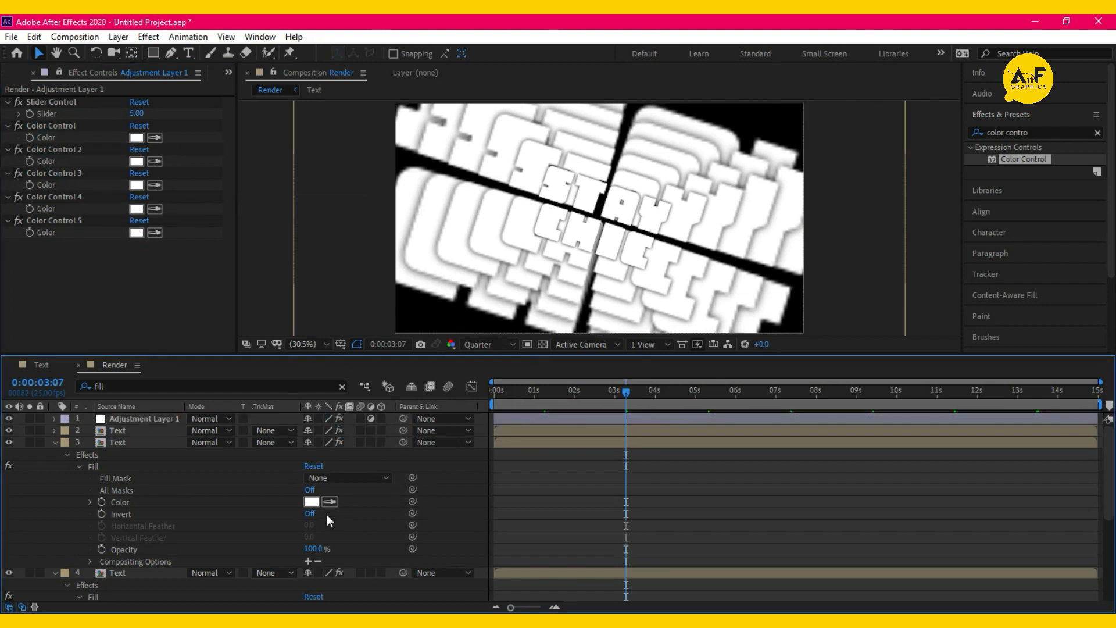
- Link the Fill colors of Text layers 4 and 5 to Color Control 3 and Color Control 4 respectively
{"action": "scroll", "coordinate": [327, 515], "scroll_direction": "down", "scroll_amount": 3}
{"action": "left_click", "coordinate": [78, 492]}
{"action": "left_click", "coordinate": [78, 490]}
{"action": "left_click_drag", "start_coordinate": [412, 526], "coordinate": [56, 183]}
{"action": "scroll", "coordinate": [183, 511], "scroll_direction": "down", "scroll_amount": 3}
{"action": "left_click", "coordinate": [79, 501]}
{"action": "left_click", "coordinate": [79, 501]}
{"action": "left_click_drag", "start_coordinate": [412, 537], "coordinate": [48, 209]}
- Link the Fill color of Text layer 6 to Color Control 5
{"action": "scroll", "coordinate": [235, 523], "scroll_direction": "down", "scroll_amount": 3}
{"action": "left_click", "coordinate": [79, 539]}
{"action": "left_click", "coordinate": [79, 539]}
{"action": "scroll", "coordinate": [250, 529], "scroll_direction": "down", "scroll_amount": 1}
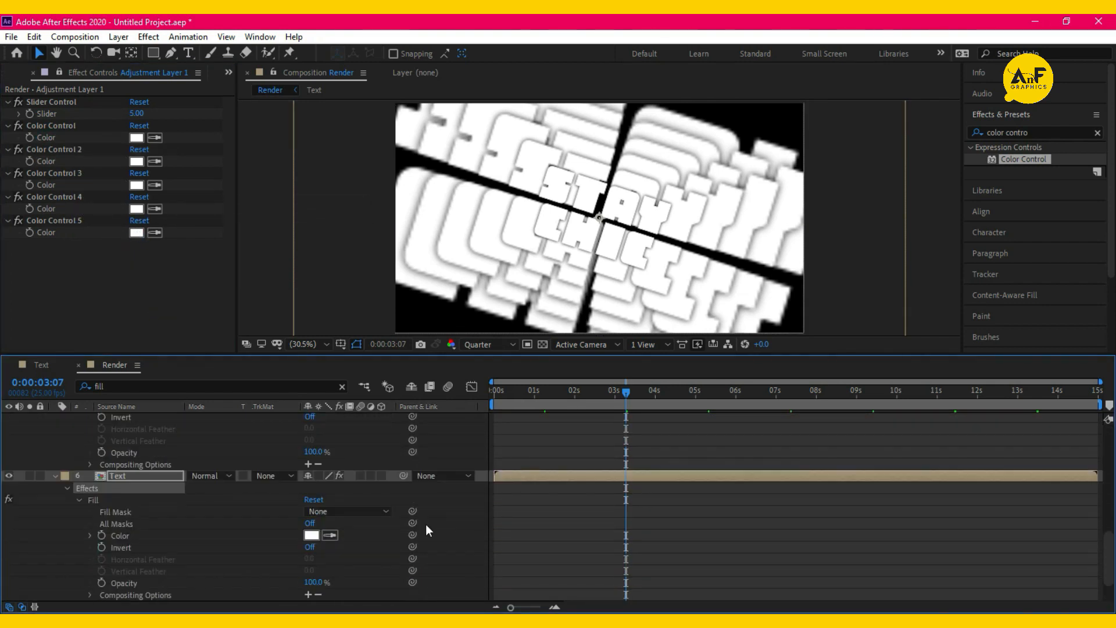
{"action": "left_click_drag", "start_coordinate": [413, 538], "coordinate": [87, 232]}
- Set Color Control 2 to red and Color Control 3 to blue
{"action": "left_click", "coordinate": [136, 161]}
{"action": "left_click", "coordinate": [806, 355]}
{"action": "left_click", "coordinate": [945, 358]}
{"action": "left_click", "coordinate": [138, 184]}
{"action": "left_click", "coordinate": [833, 419]}
{"action": "left_click", "coordinate": [815, 375]}
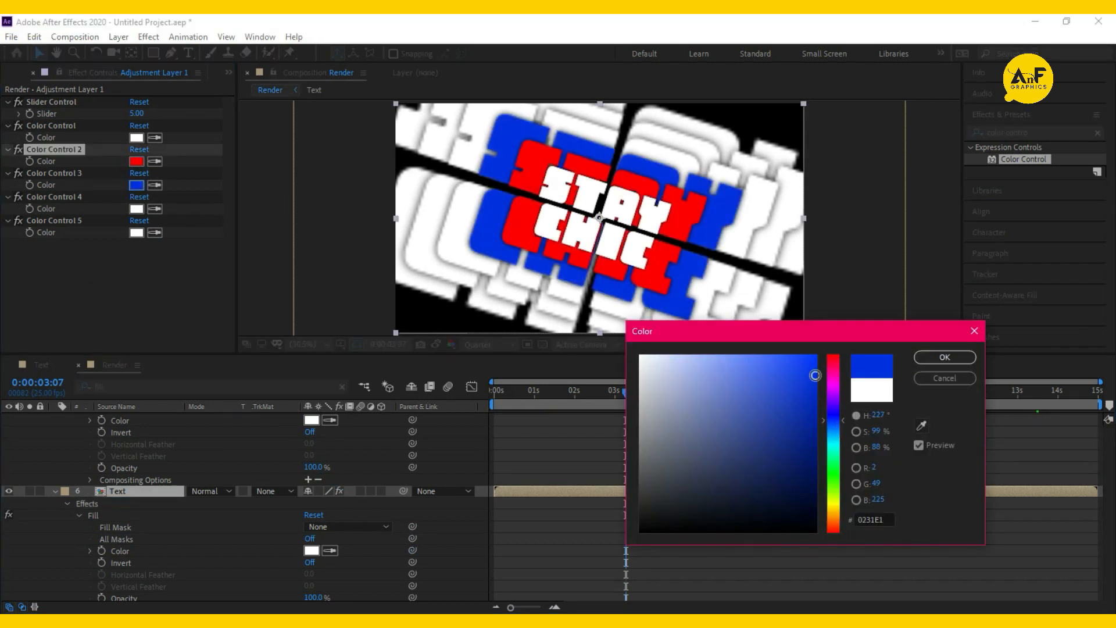
{"action": "left_click", "coordinate": [944, 358]}
- Set Color Control 4 to red and sample Color Control 3's blue for Color Control 5
{"action": "left_click", "coordinate": [136, 209]}
{"action": "left_click", "coordinate": [815, 352]}
{"action": "left_click", "coordinate": [933, 359]}
{"action": "left_click", "coordinate": [136, 233]}
{"action": "left_click", "coordinate": [837, 420]}
{"action": "left_click", "coordinate": [156, 234]}
{"action": "left_click", "coordinate": [137, 186]}
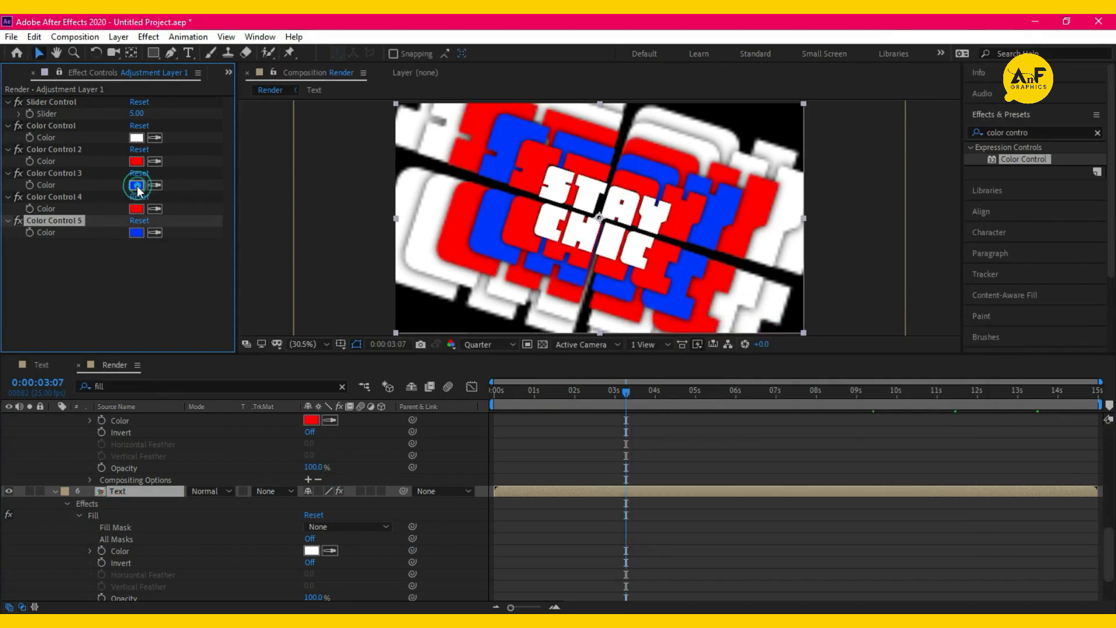
- Link Text layer 7's Fill color to an added red Color Control 6 and preview the animation
{"action": "scroll", "coordinate": [84, 508], "scroll_direction": "down", "scroll_amount": 1}
{"action": "scroll", "coordinate": [83, 507], "scroll_direction": "down", "scroll_amount": 2}
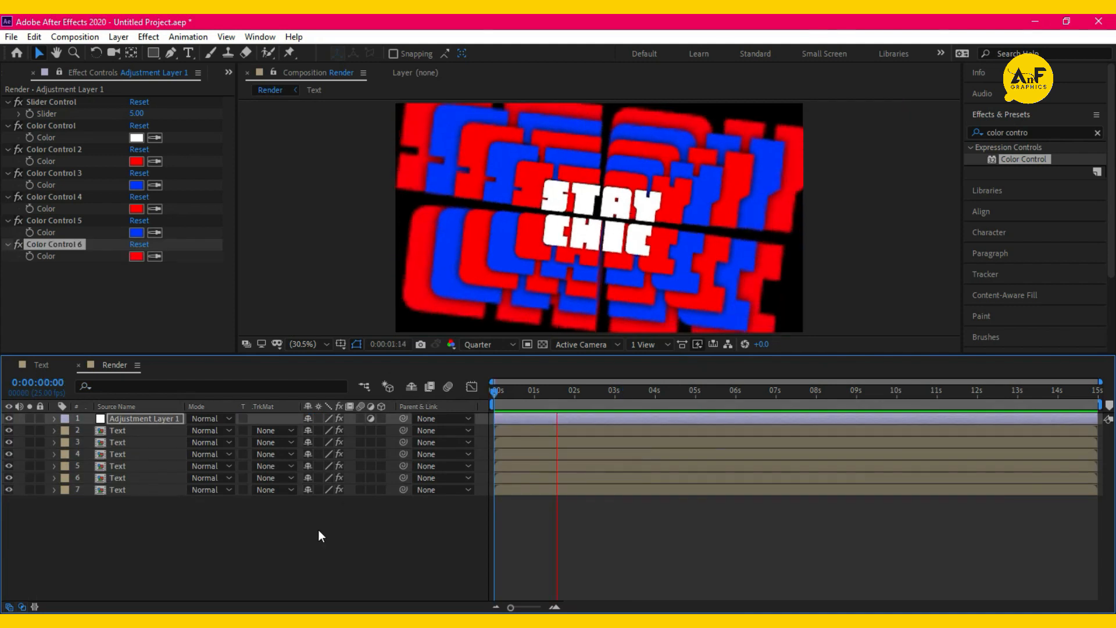
{"action": "key", "text": "space"}
- Duplicate all six Text layers together and move the copies below layer 7 as layers 8 to 13
{"action": "left_click", "coordinate": [110, 489]}
{"action": "left_click", "coordinate": [125, 431], "text": "shift"}
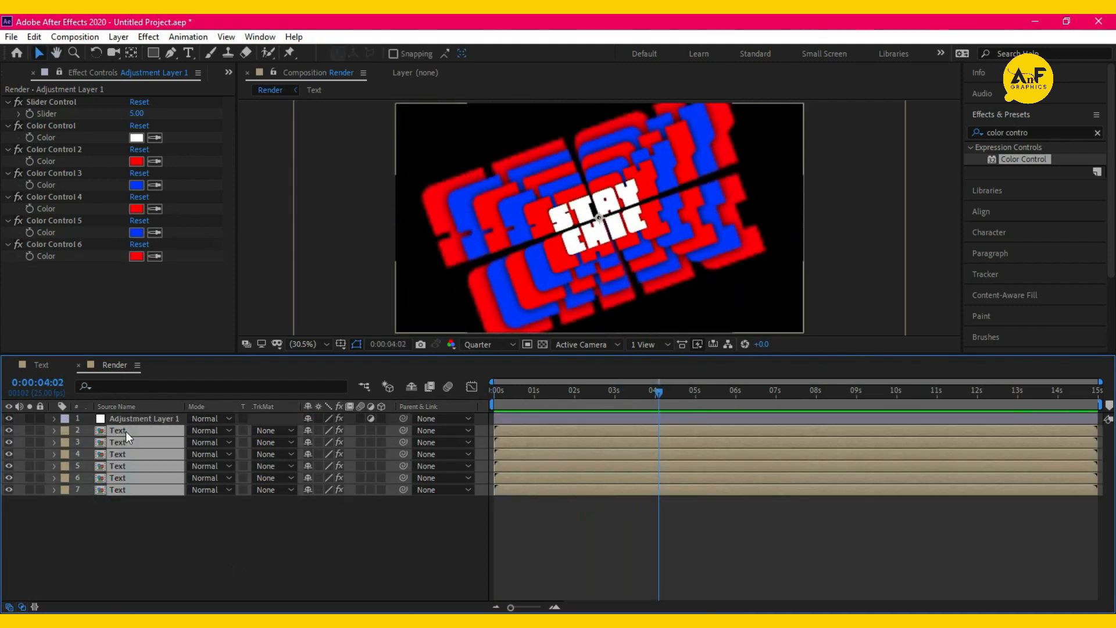
{"action": "left_click", "coordinate": [532, 393]}
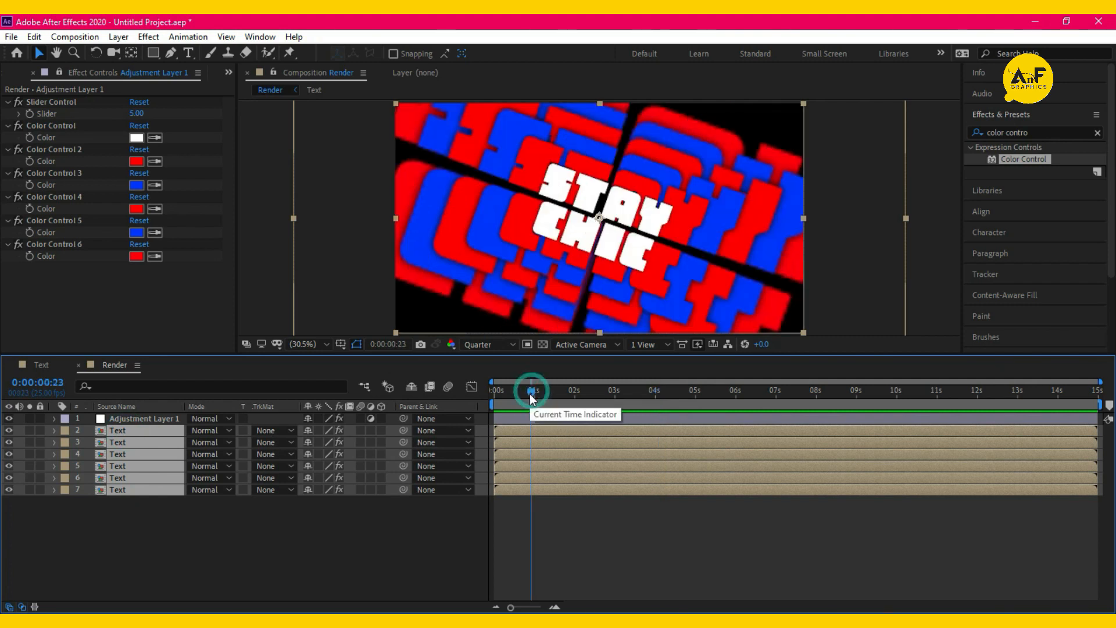
{"action": "left_click_drag", "start_coordinate": [532, 397], "coordinate": [529, 396]}
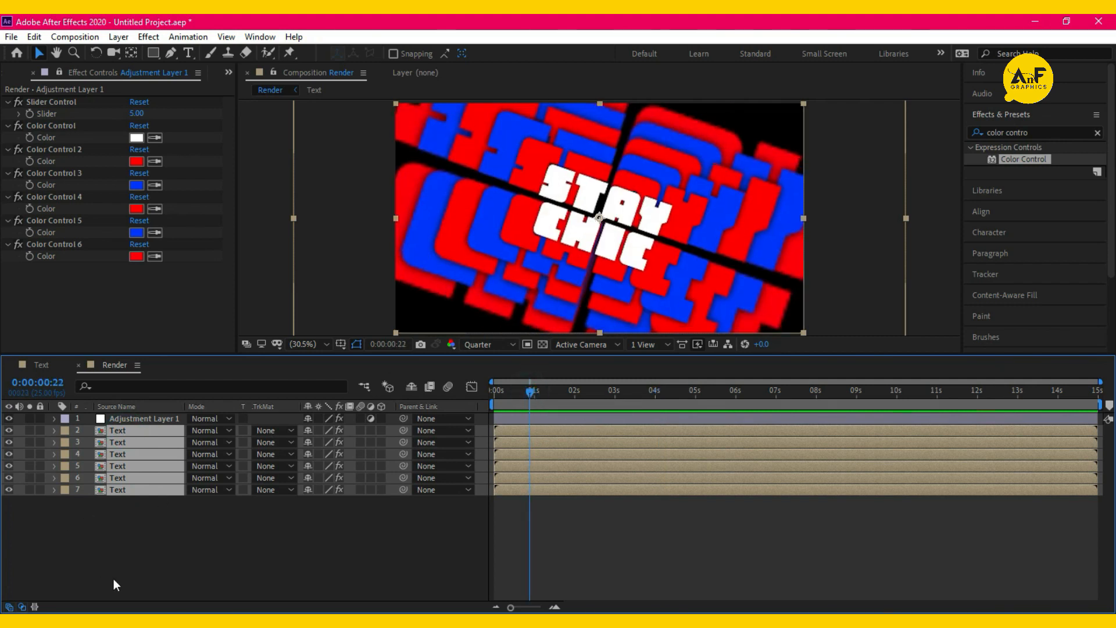
{"action": "key", "text": "ctrl+d"}
{"action": "left_click_drag", "start_coordinate": [148, 550], "coordinate": [148, 571]}
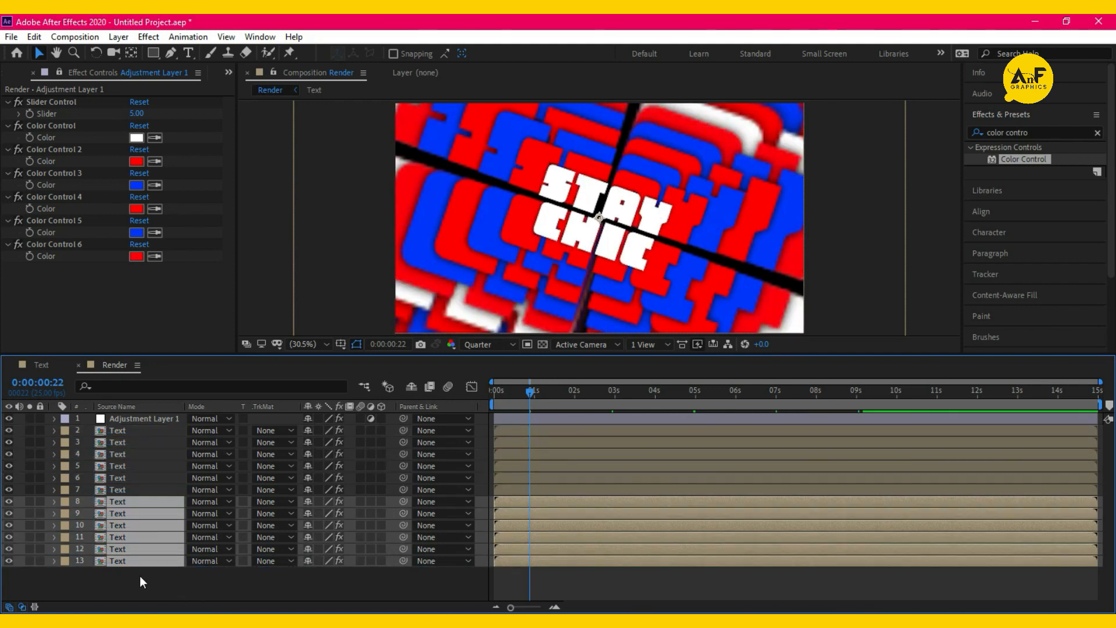
- Duplicate Text layers 8 to 13, move the copies to the end of the stack as layers 14 to 19, and preview the animation
{"action": "key", "text": "ctrl+d"}
{"action": "scroll", "coordinate": [153, 549], "scroll_direction": "down", "scroll_amount": 2}
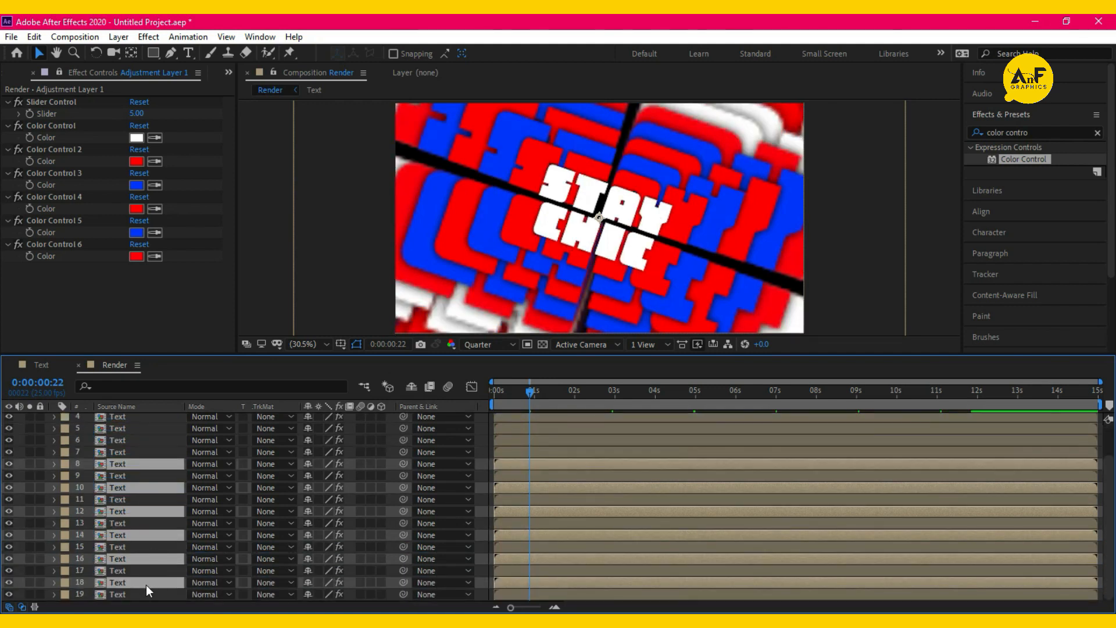
{"action": "left_click_drag", "start_coordinate": [145, 584], "coordinate": [152, 602]}
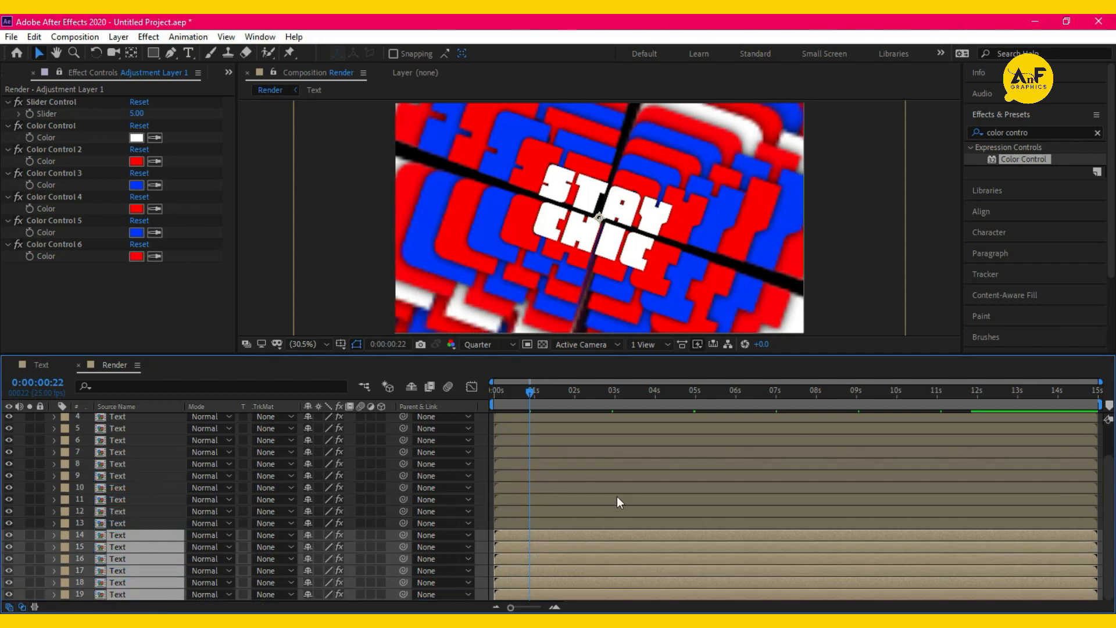
{"action": "left_click_drag", "start_coordinate": [529, 394], "coordinate": [470, 407]}
{"action": "key", "text": "space"}
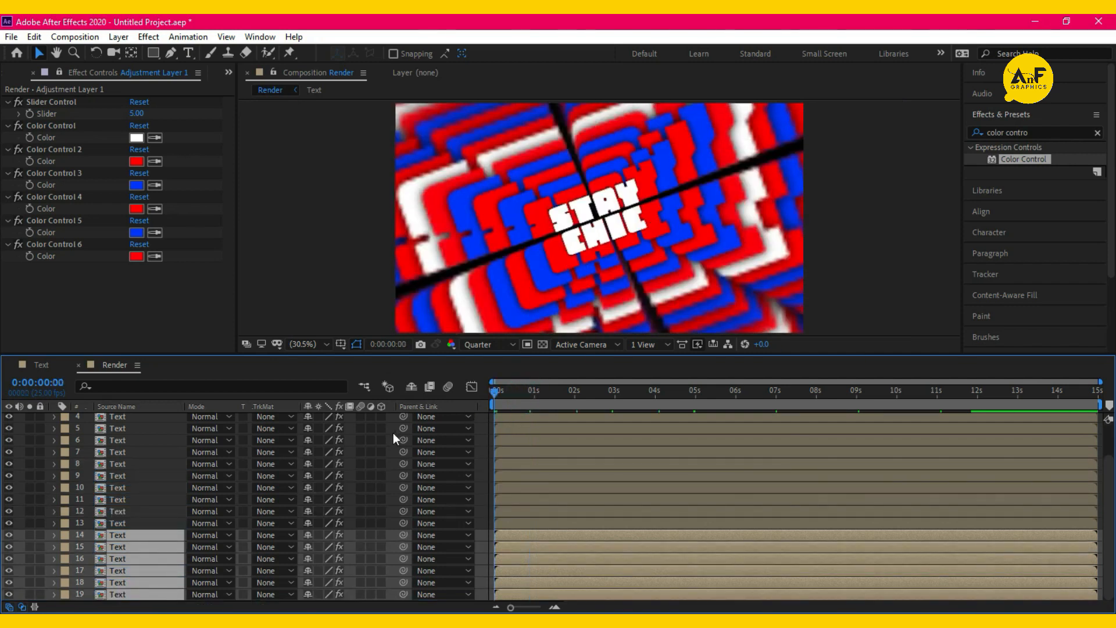
{"action": "left_click", "coordinate": [531, 394]}
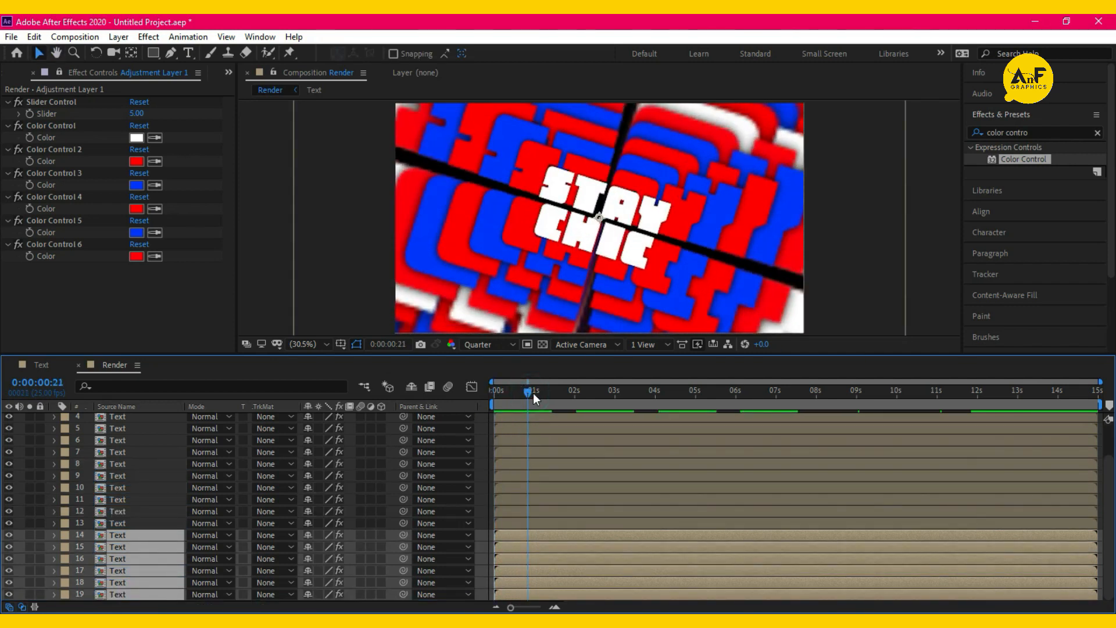
{"action": "left_click_drag", "start_coordinate": [533, 394], "coordinate": [534, 396]}
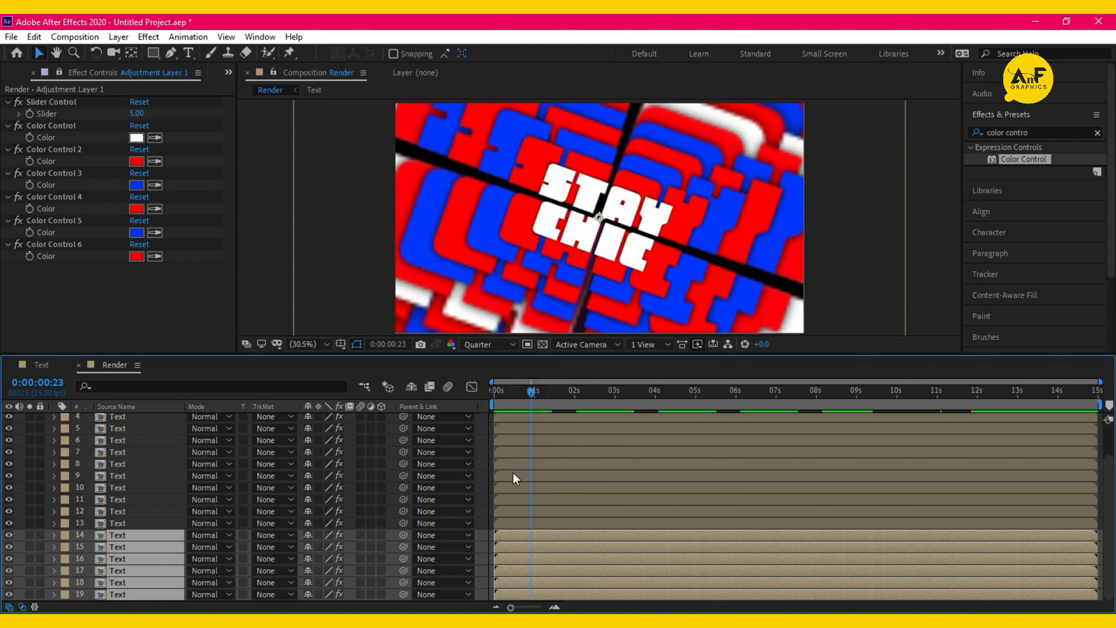
- Select all Text layers from 2 to 19 and trim their out points at 0:00:01:00
{"action": "scroll", "coordinate": [89, 464], "scroll_direction": "up", "scroll_amount": 3}
{"action": "left_click", "coordinate": [119, 432]}
{"action": "scroll", "coordinate": [142, 564], "scroll_direction": "down", "scroll_amount": 2}
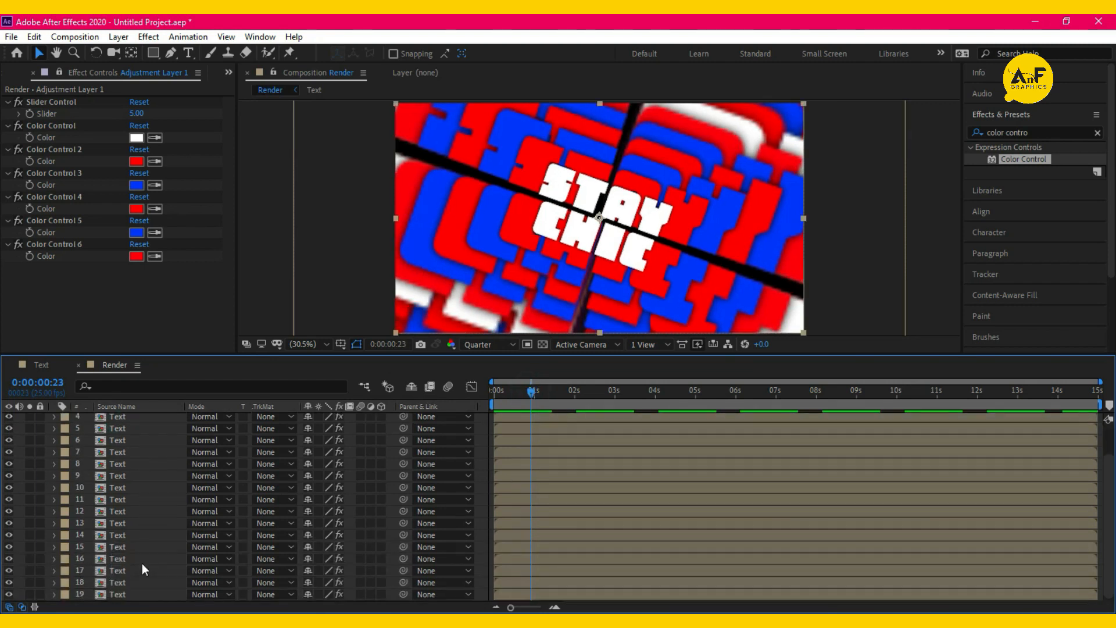
{"action": "left_click", "coordinate": [143, 593], "text": "shift"}
{"action": "scroll", "coordinate": [603, 476], "scroll_direction": "up", "scroll_amount": 1}
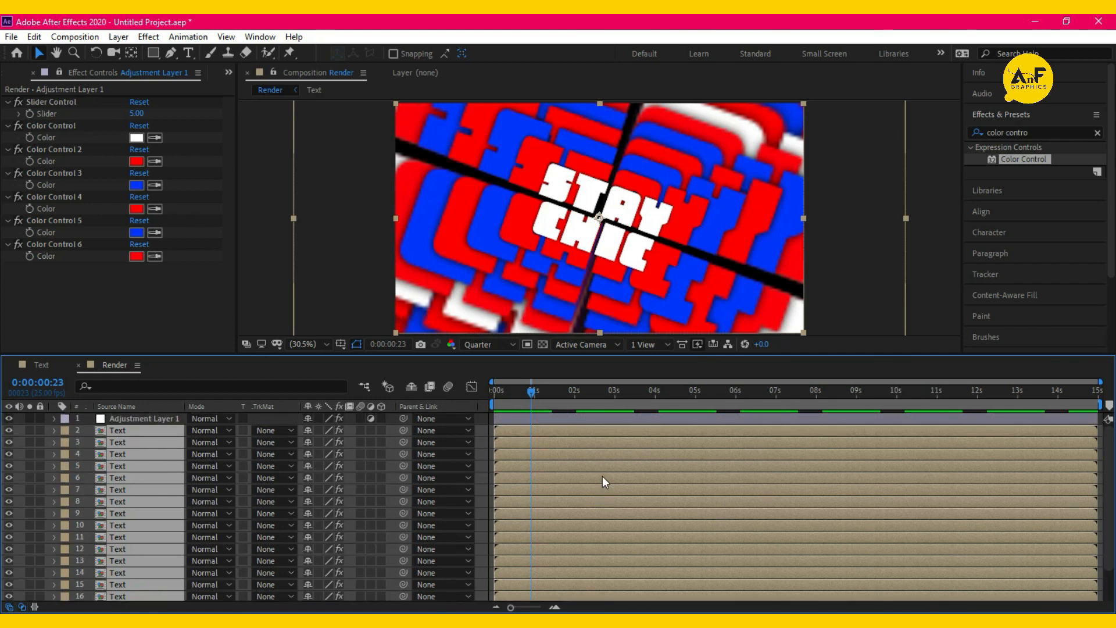
{"action": "left_click_drag", "start_coordinate": [530, 393], "coordinate": [533, 395]}
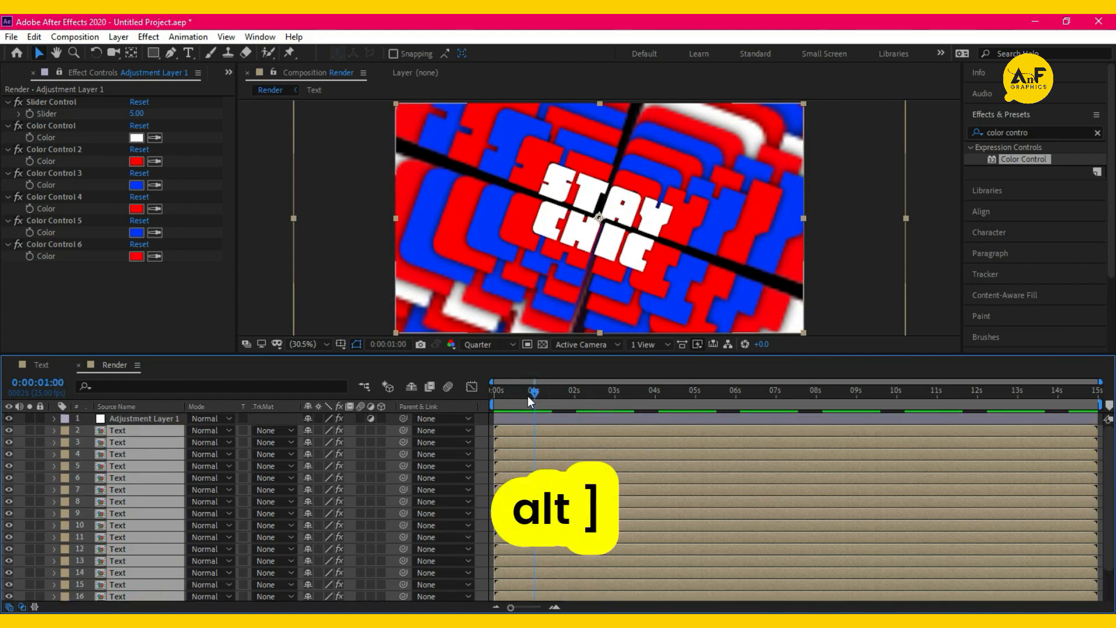
{"action": "key", "text": "alt+bracketright"}
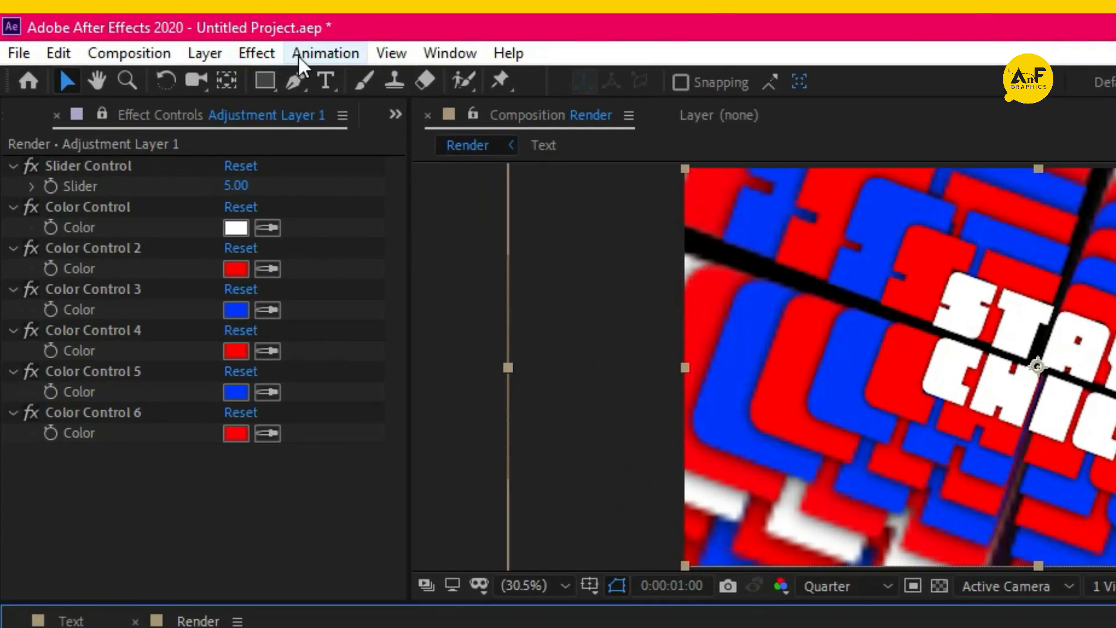
- Sequence the selected Text layers one after another with the Sequence Layers keyframe assistant
{"action": "left_click", "coordinate": [177, 37]}
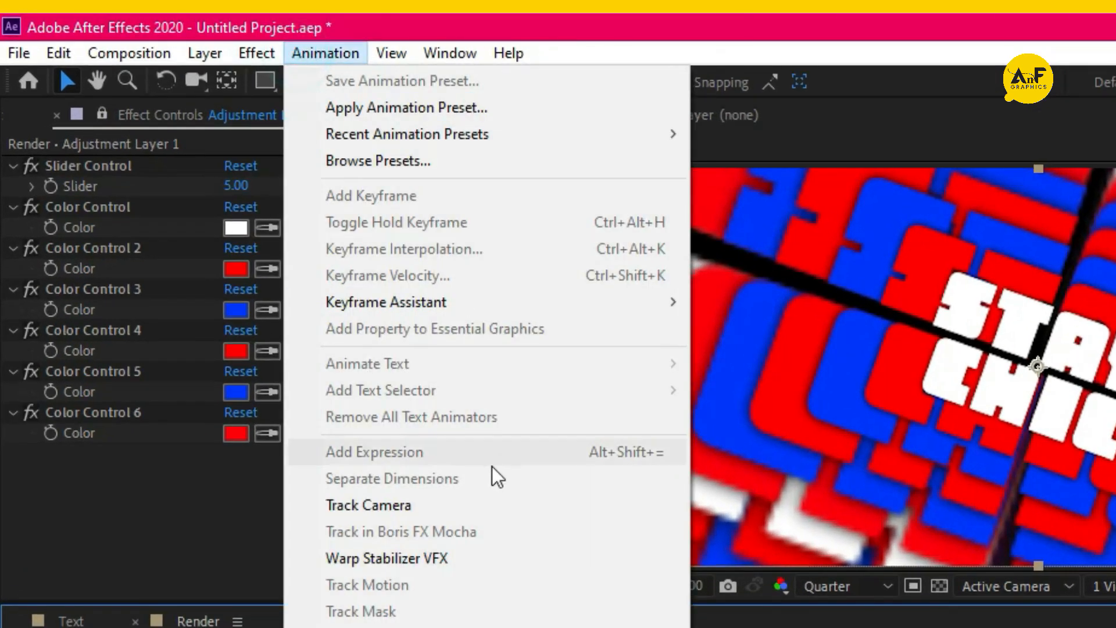
{"action": "mouse_move", "coordinate": [482, 304]}
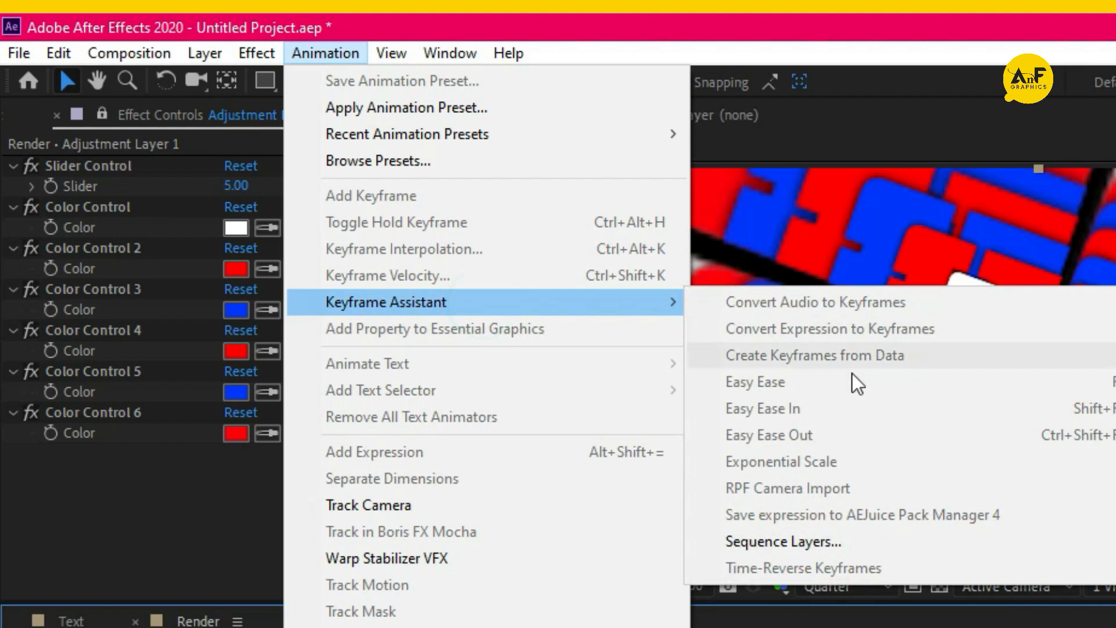
{"action": "left_click", "coordinate": [797, 544]}
{"action": "left_click", "coordinate": [1009, 612]}
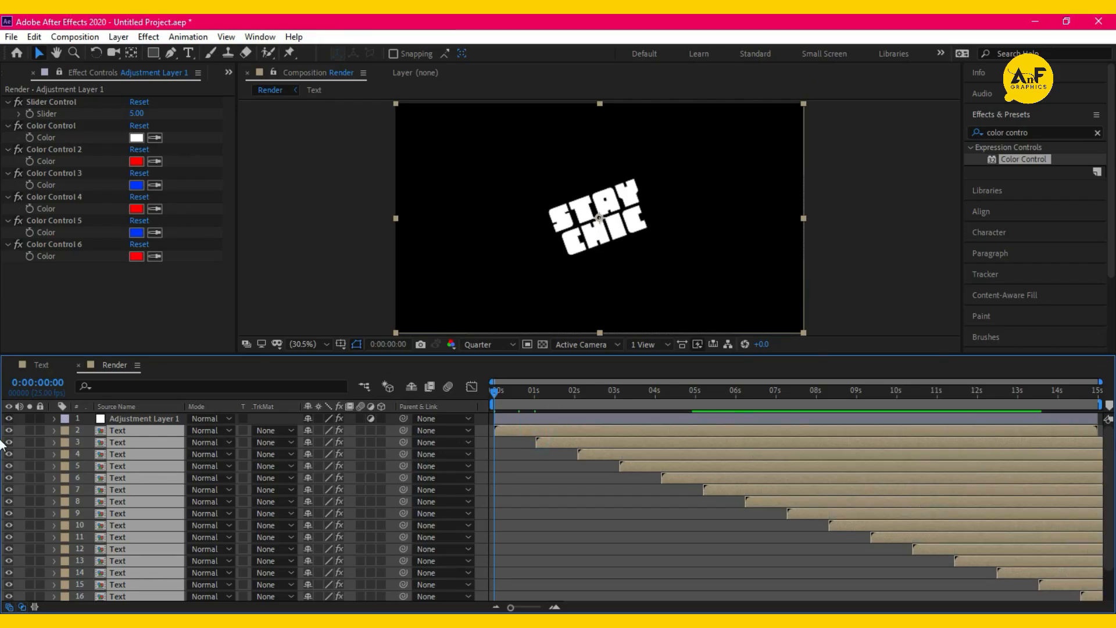
- Shift all the Text layers about 2 seconds earlier and trim the composition to a work area ending at about 0:00:12:17
{"action": "left_click", "coordinate": [141, 436]}
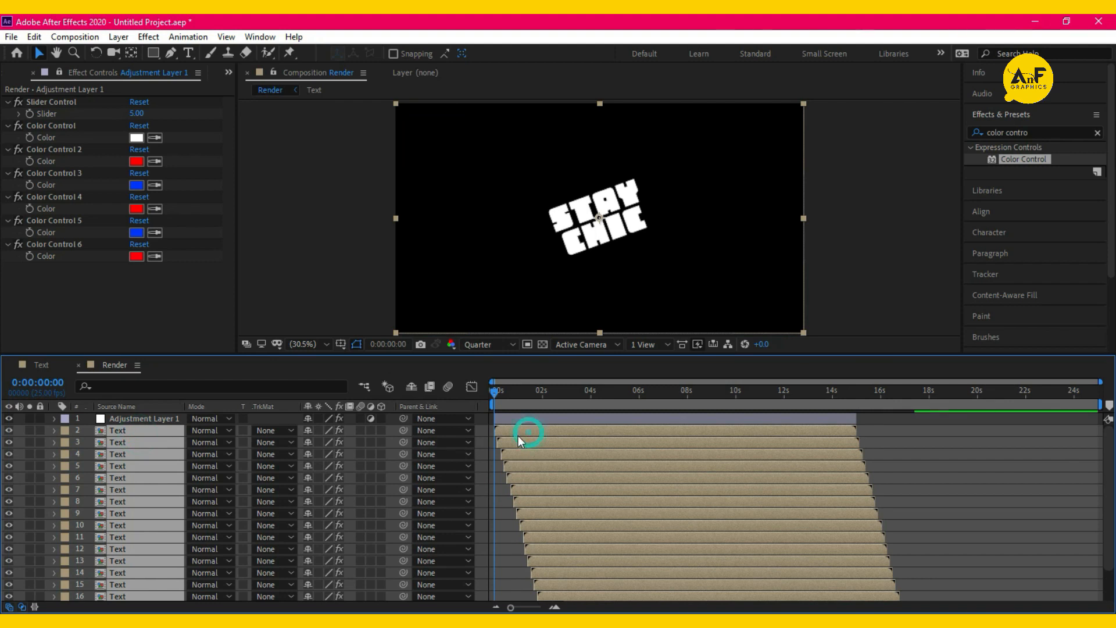
{"action": "left_click_drag", "start_coordinate": [518, 435], "coordinate": [480, 449]}
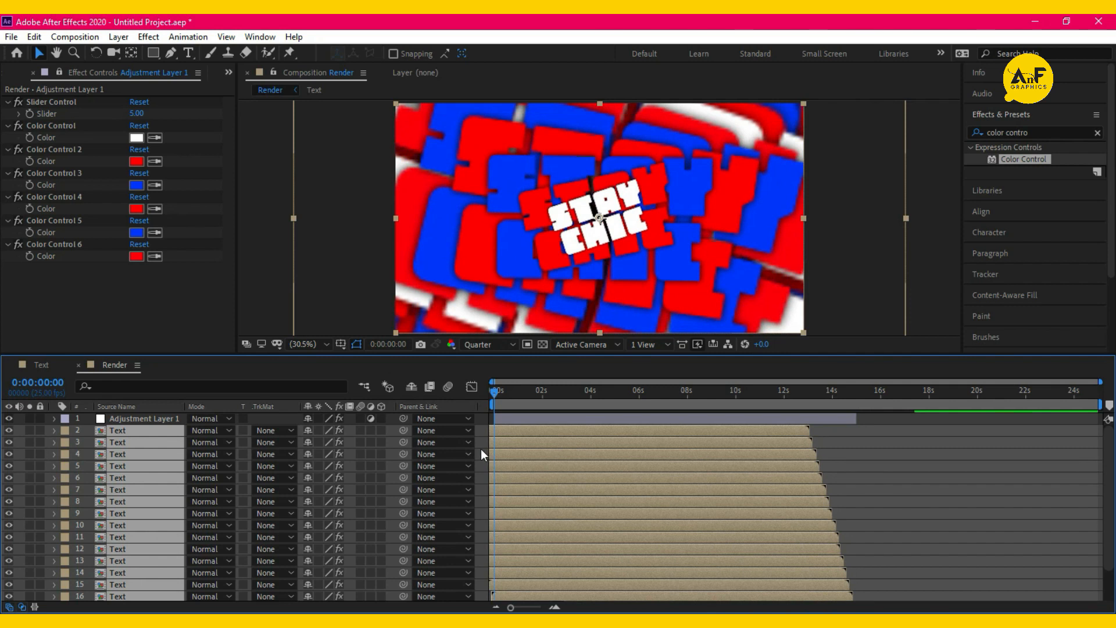
{"action": "left_click", "coordinate": [800, 394]}
{"action": "left_click_drag", "start_coordinate": [1097, 405], "coordinate": [809, 395]}
{"action": "right_click", "coordinate": [791, 401]}
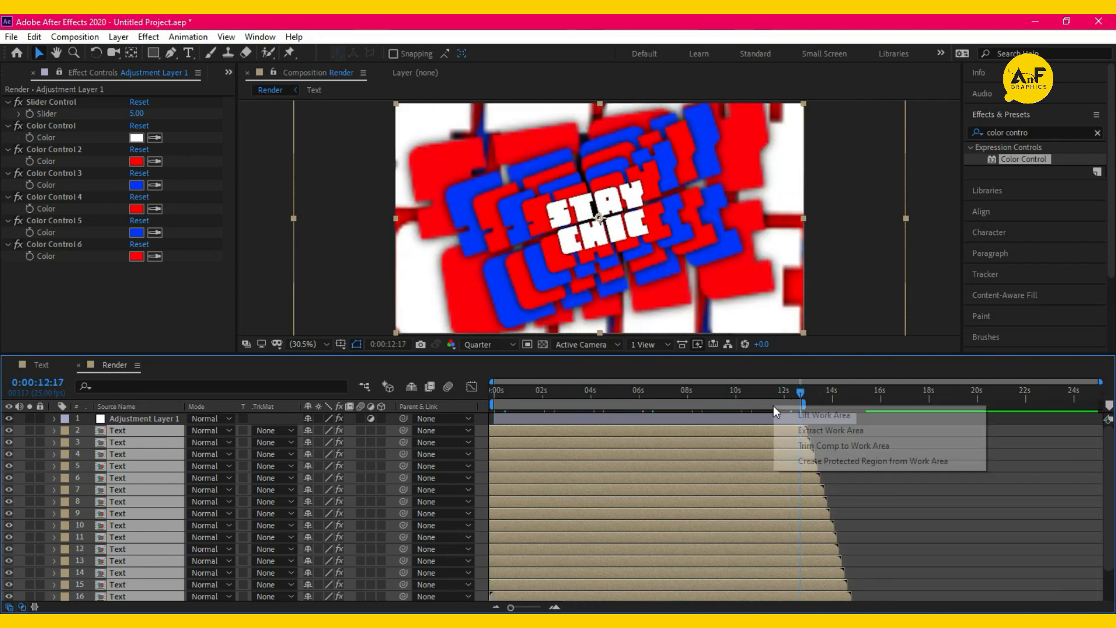
{"action": "left_click", "coordinate": [832, 448]}
- Select only the adjustment layer and preview the staggered animation from the start
{"action": "left_click", "coordinate": [491, 393]}
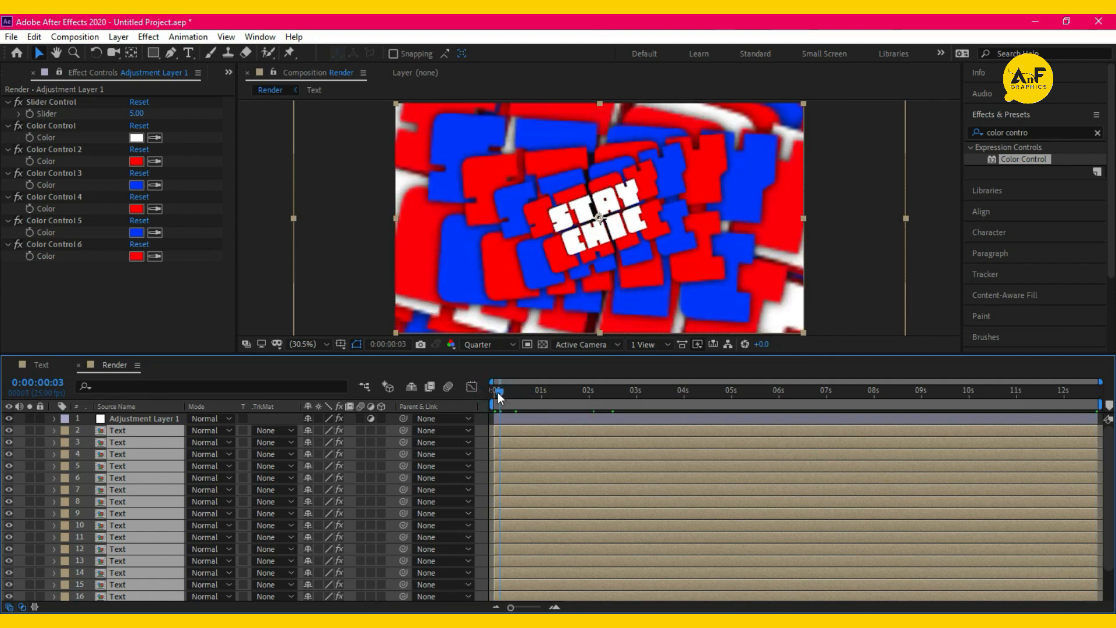
{"action": "left_click", "coordinate": [574, 420]}
{"action": "key", "text": "space"}
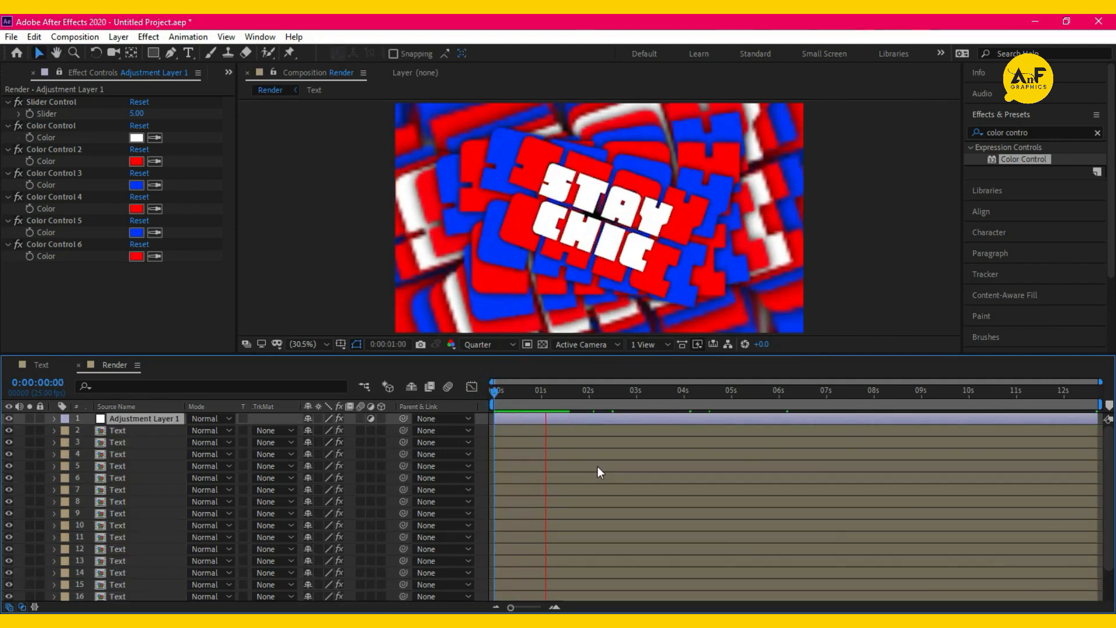